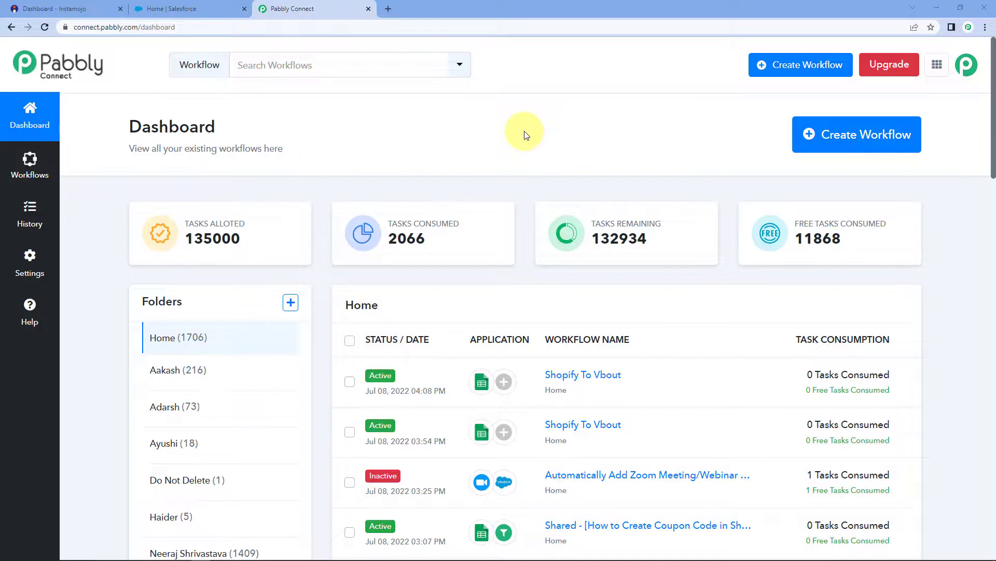
# Load pabbly.com/connect in a new tab, then close it to return to the dashboard.
pyautogui.click(387, 8)
pyautogui.write('p')
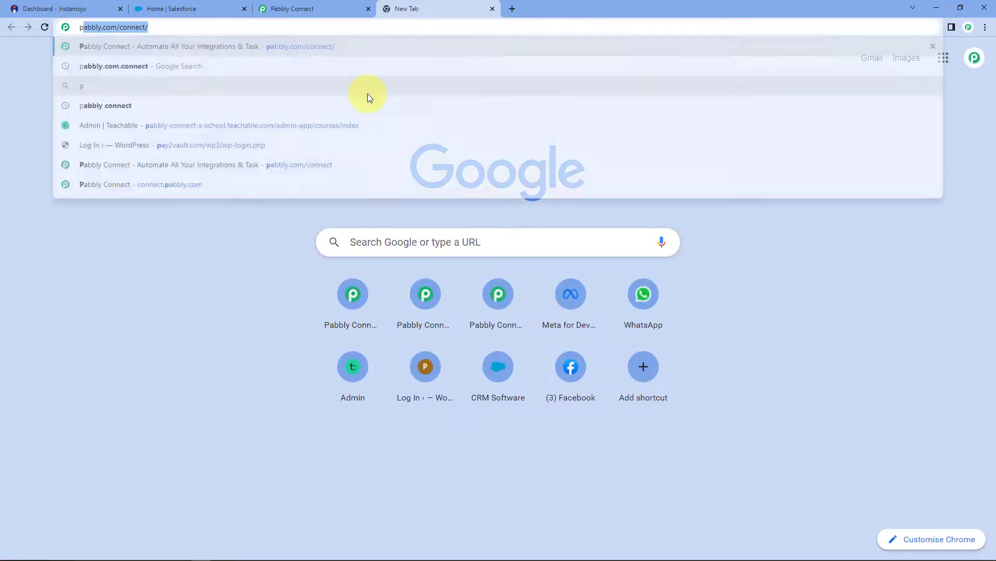
pyautogui.write('abbly.co')
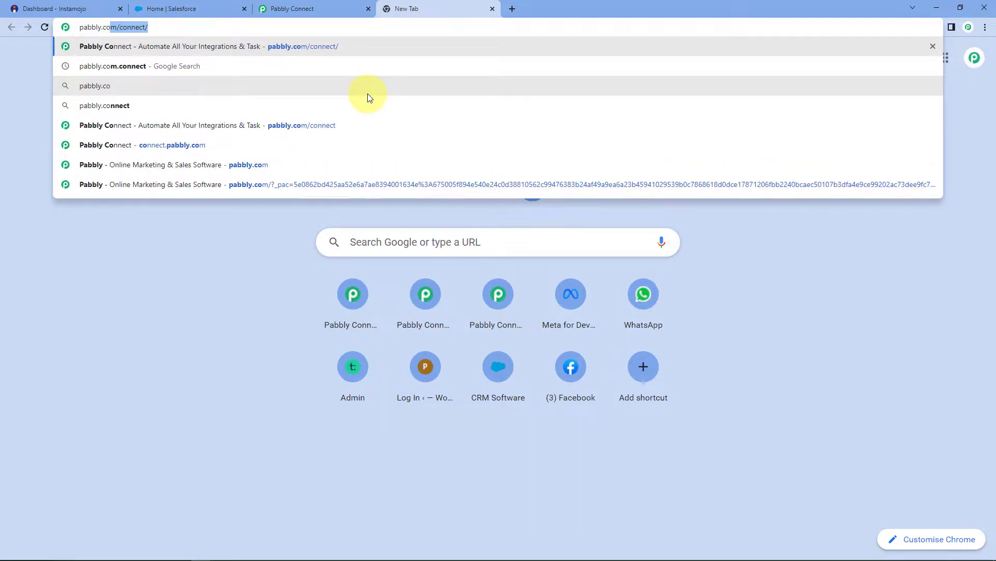
pyautogui.write('m/connect')
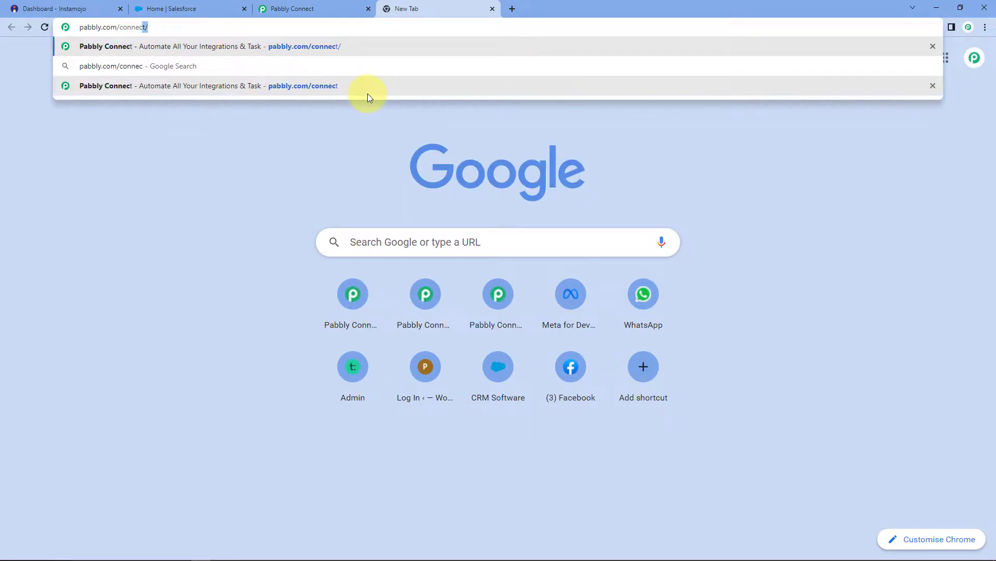
pyautogui.press('Return')
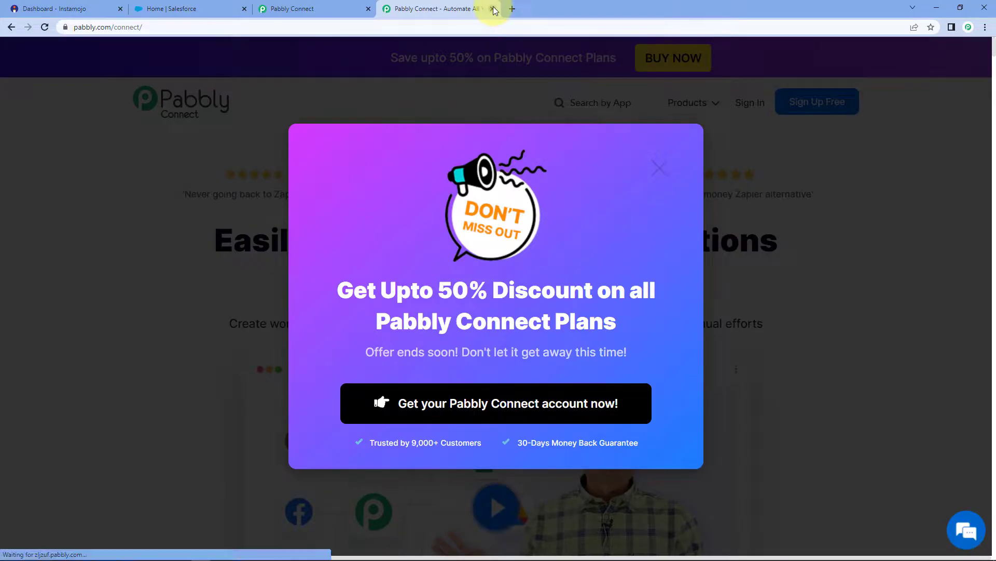
pyautogui.click(493, 9)
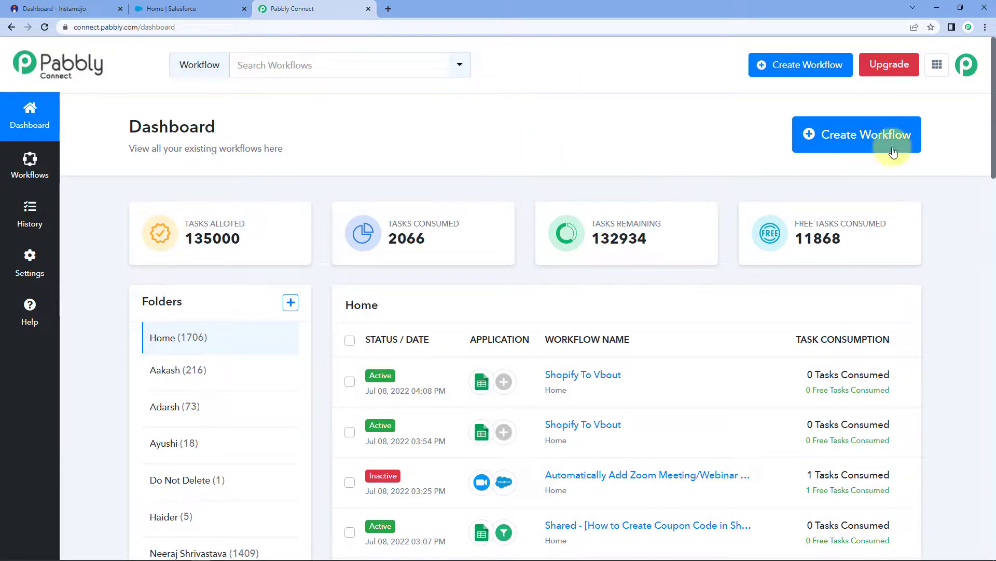
# Create a new workflow named 'Instamojo to Salesforce'.
pyautogui.click(830, 140)
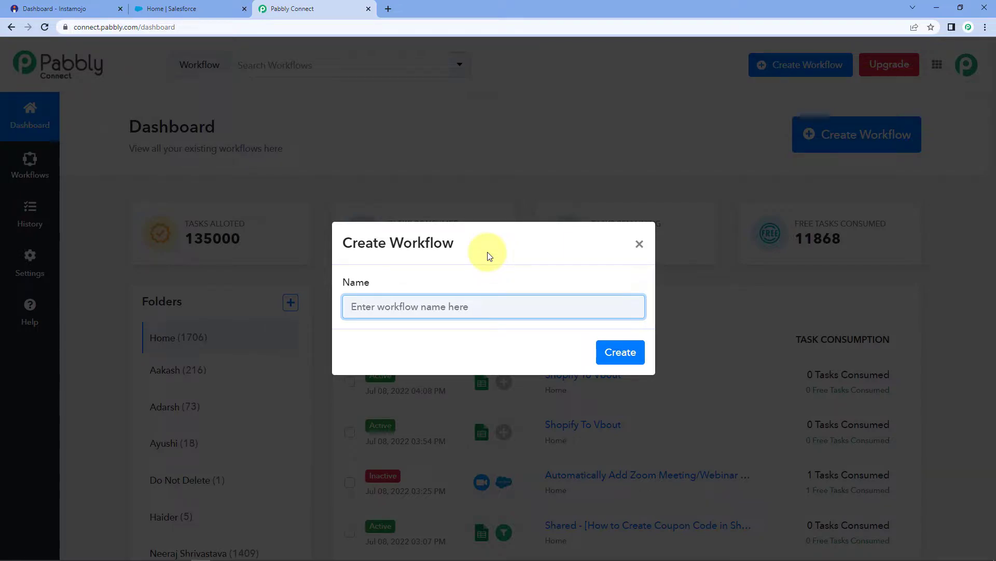
pyautogui.write('instamojo to Salesforce')
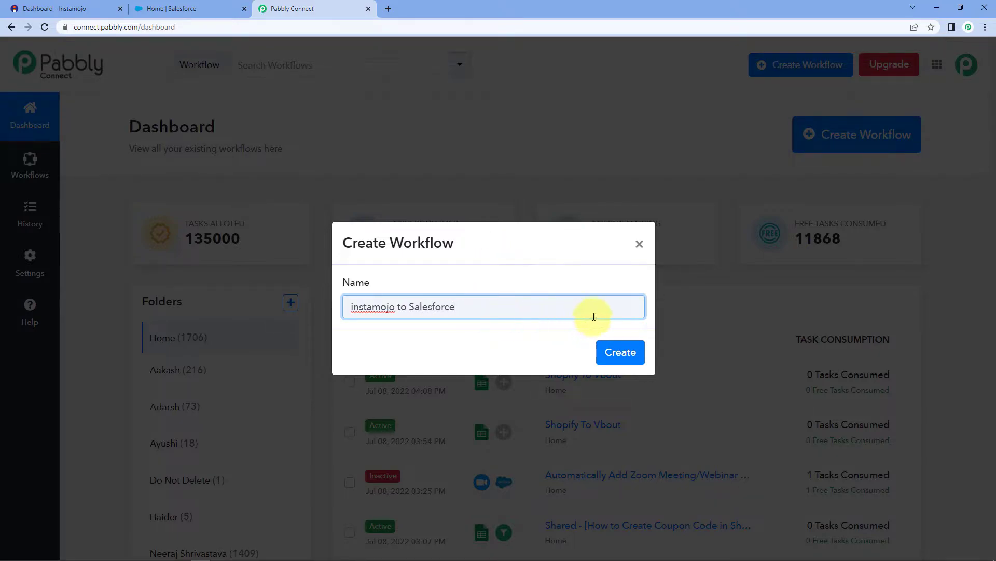
pyautogui.click(355, 305)
pyautogui.press('BackSpace')
pyautogui.write('I')
pyautogui.click(629, 358)
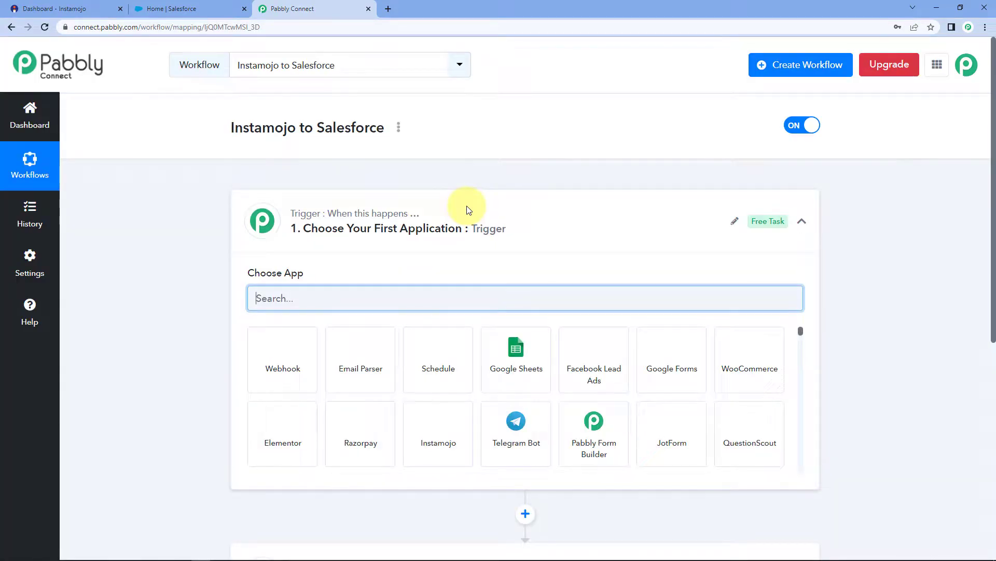
# Expand the workflow's trigger step to show its app choices.
pyautogui.click(462, 208)
pyautogui.scroll(-1, 205, 223)
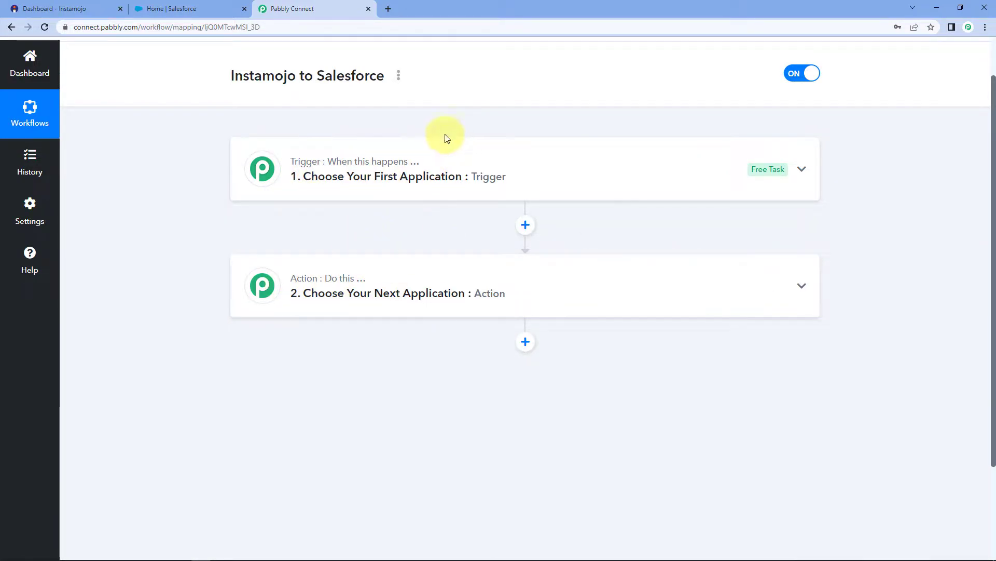
pyautogui.click(434, 160)
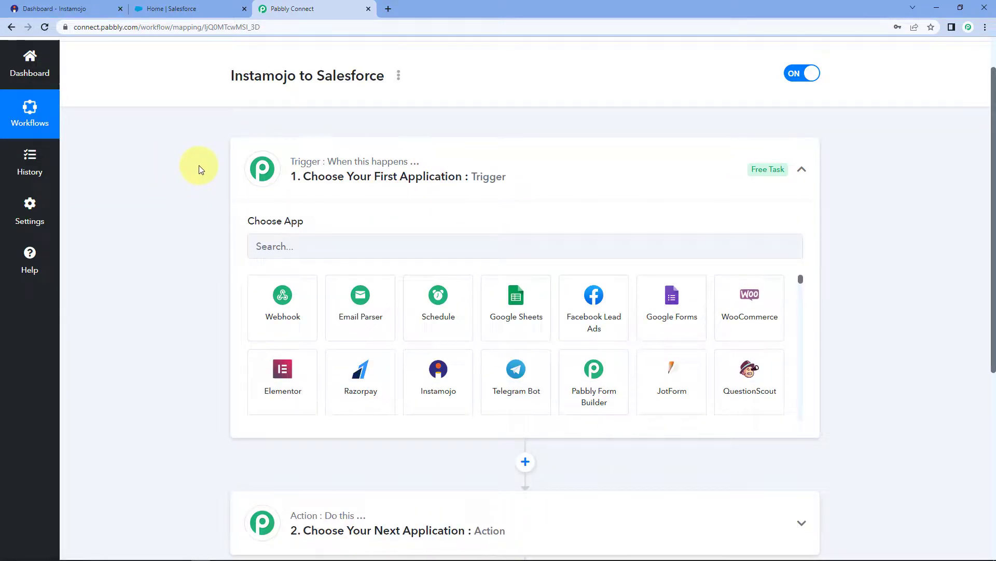
pyautogui.scroll(-1, 205, 170)
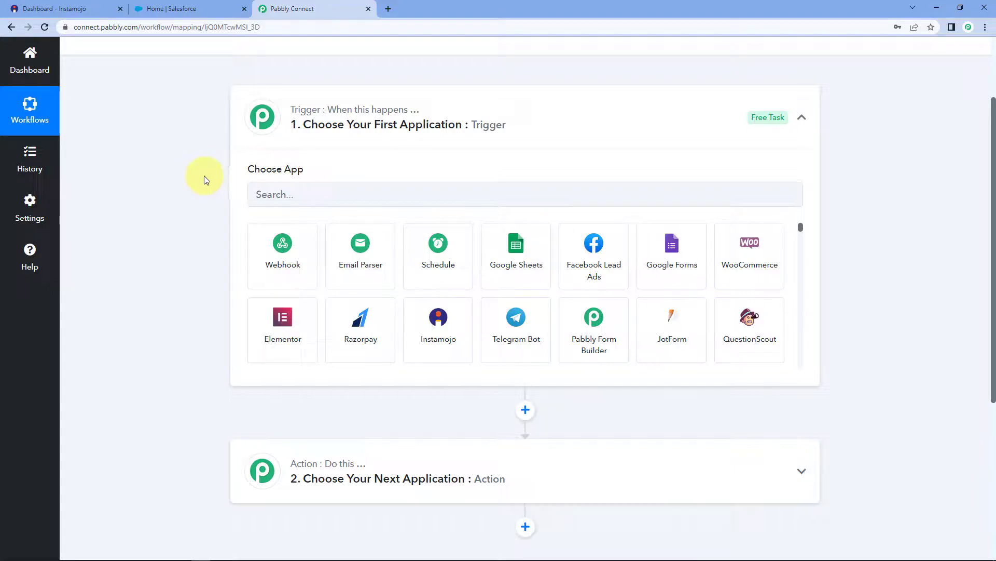
# Set the trigger app to Instamojo with the New Sale trigger event.
pyautogui.click(311, 196)
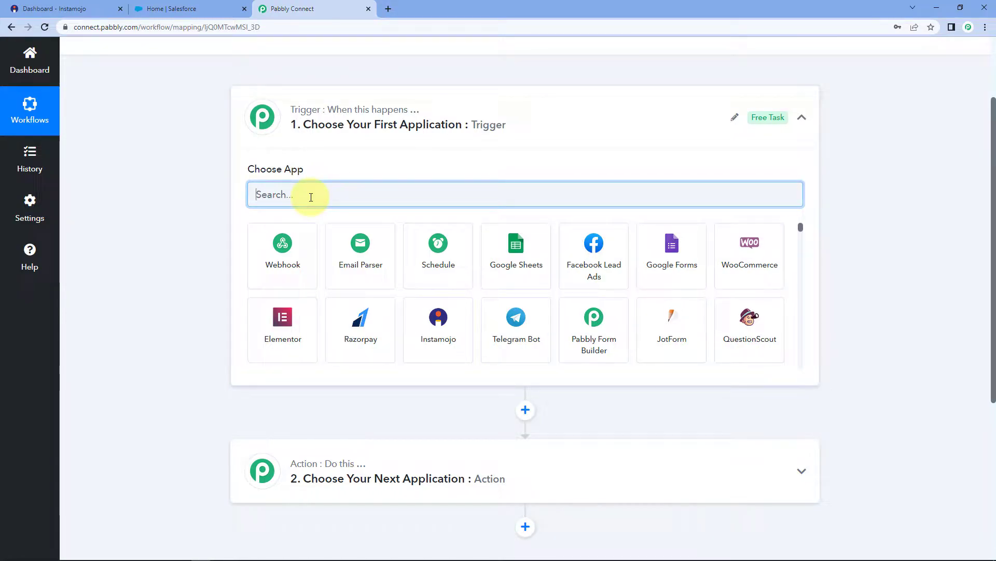
pyautogui.write('Instamojo')
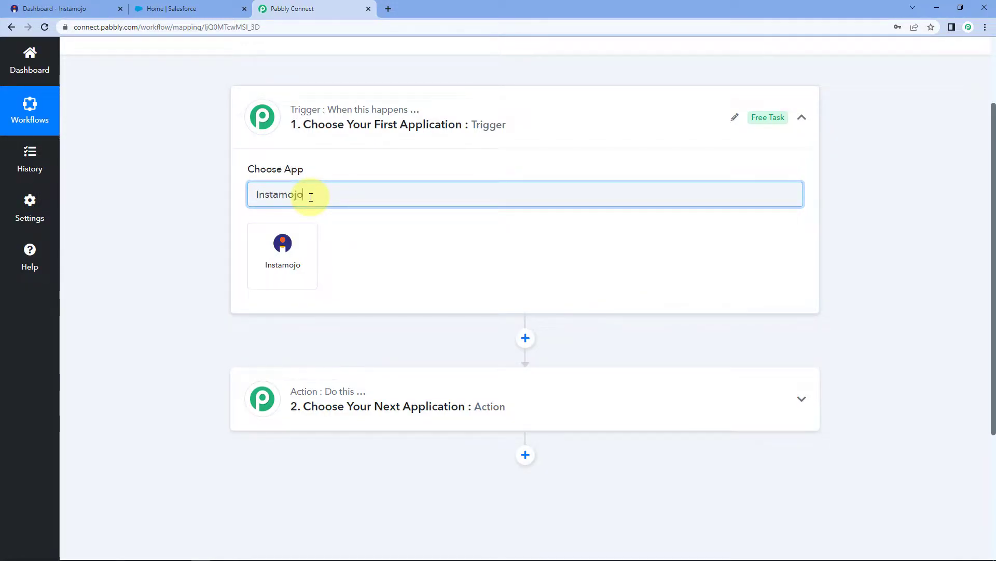
pyautogui.click(301, 243)
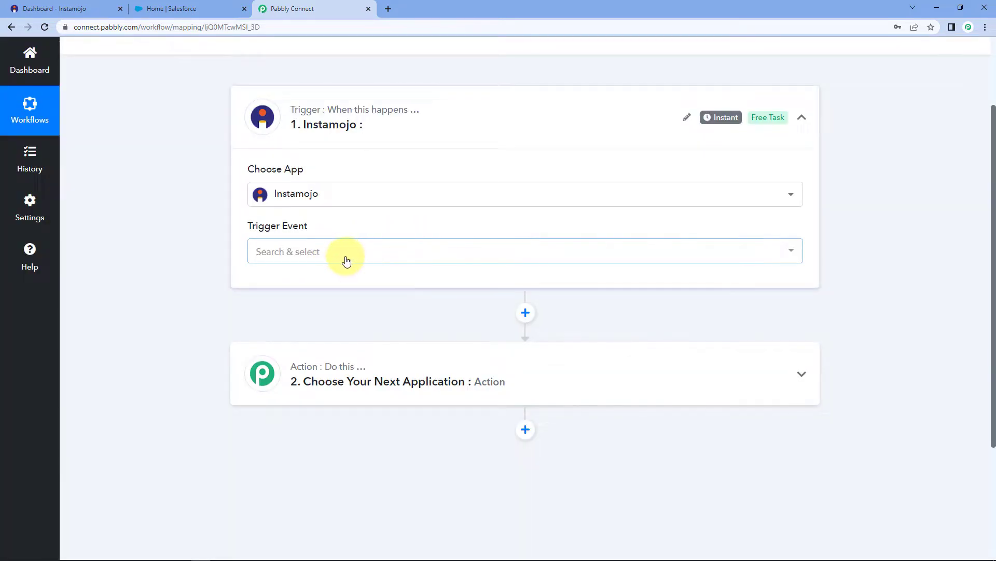
pyautogui.click(345, 255)
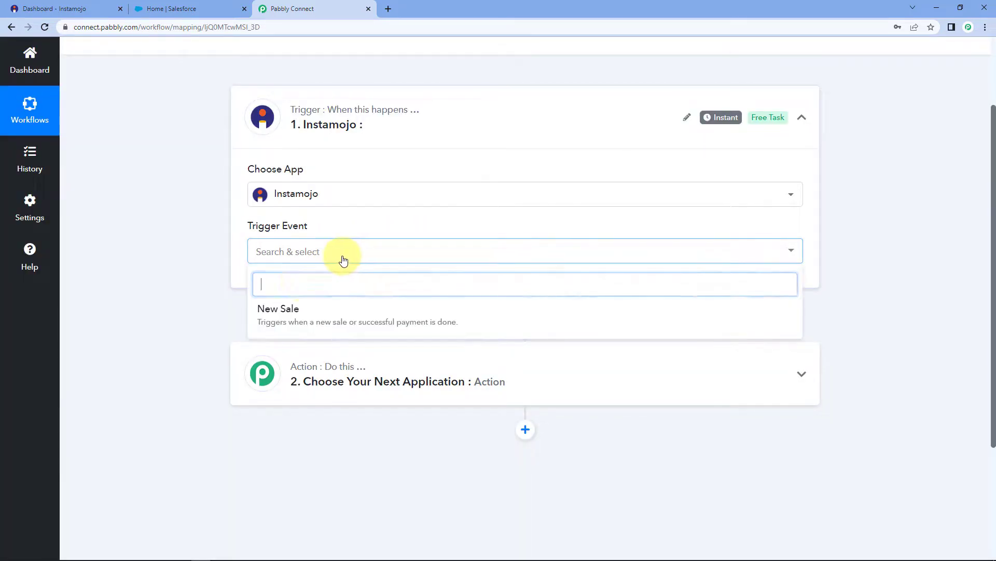
pyautogui.click(314, 309)
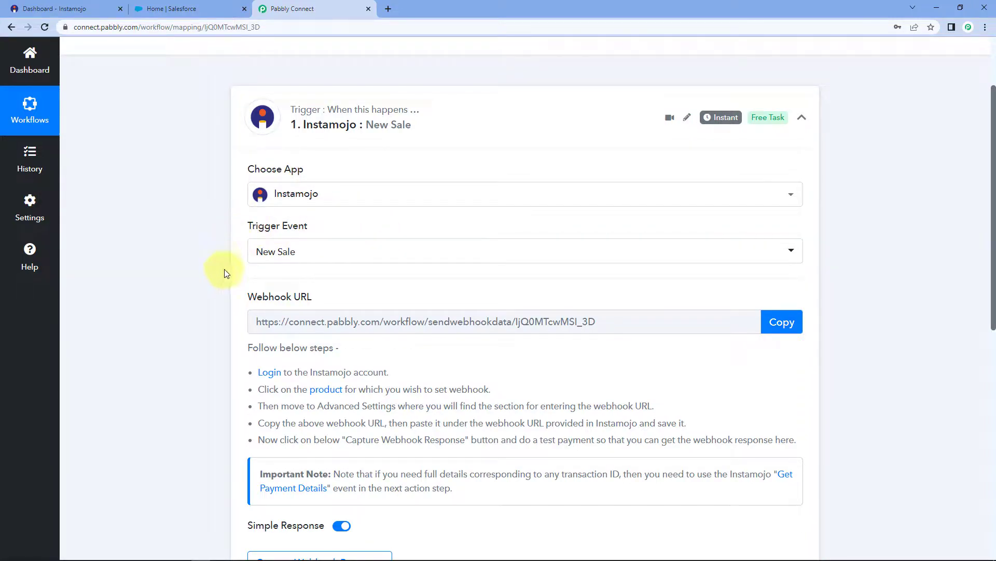
# Copy the trigger's webhook URL and switch to the Instamojo dashboard.
pyautogui.scroll(-1, 248, 277)
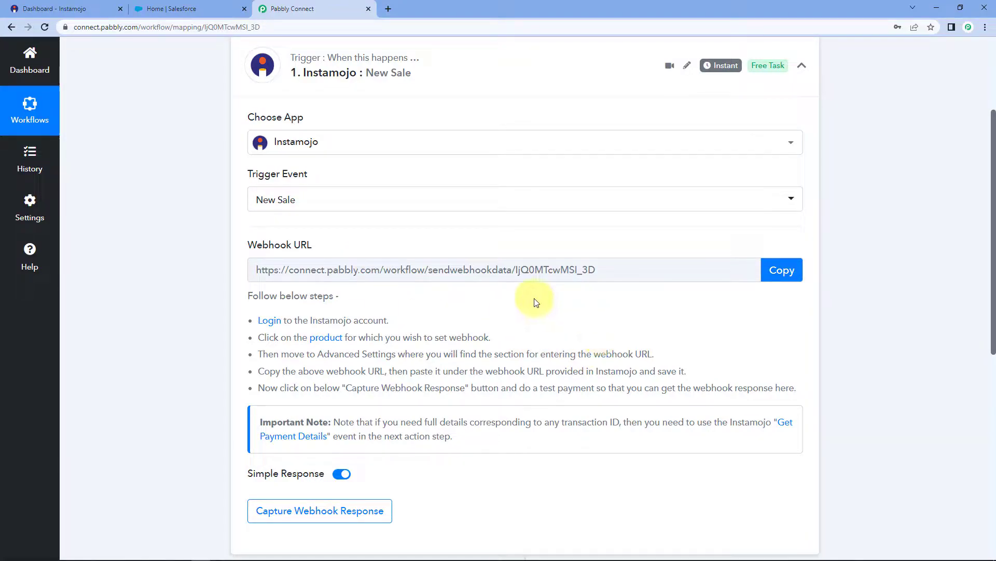
pyautogui.moveTo(257, 318); pyautogui.dragTo(792, 391)
pyautogui.click(794, 335)
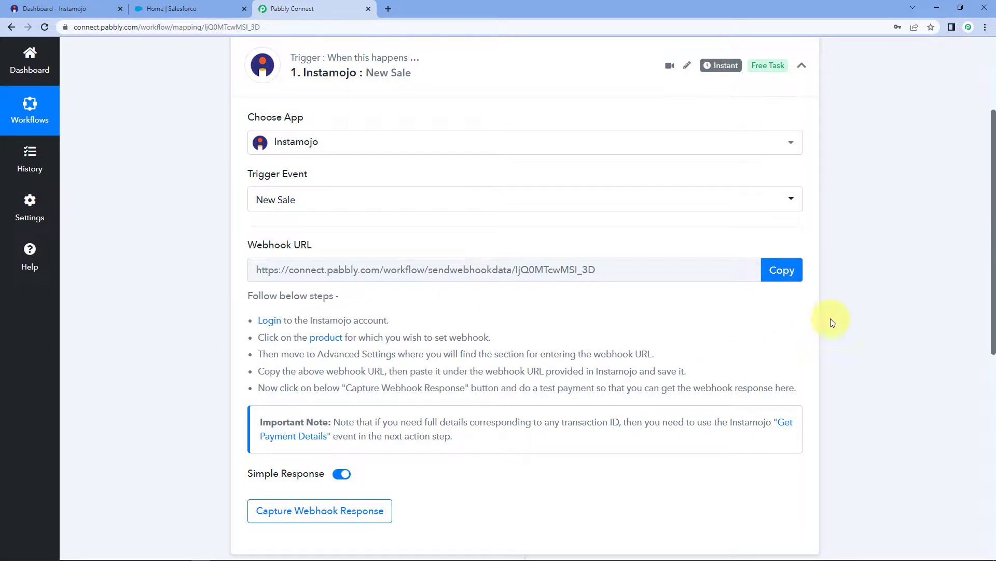
pyautogui.click(784, 278)
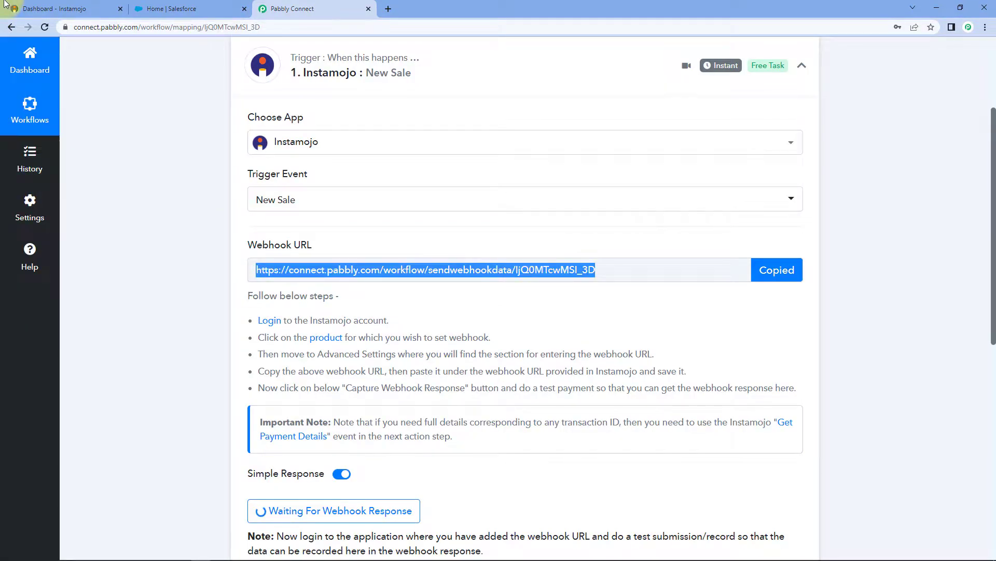
pyautogui.click(31, 8)
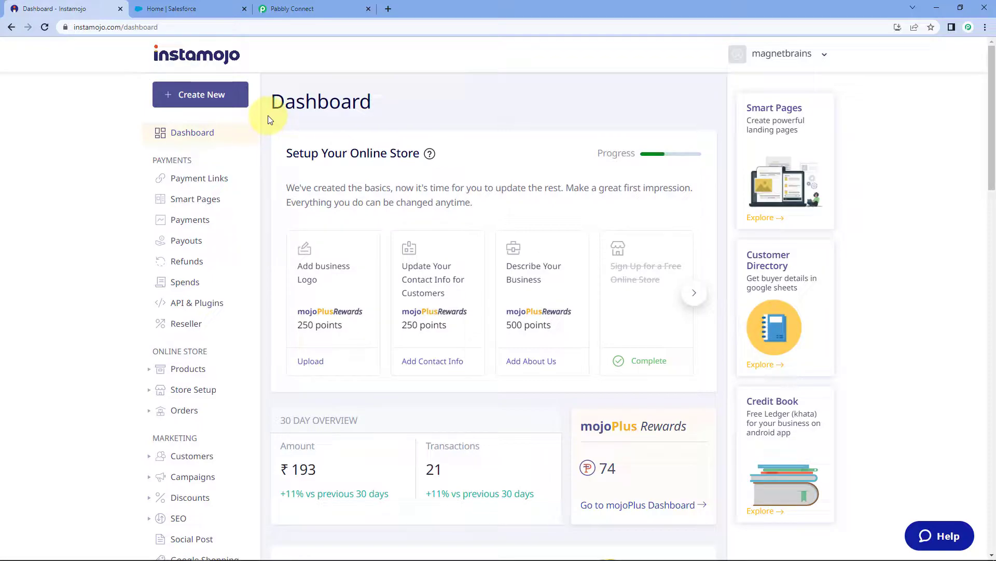
# Create an Instamojo Smart Link for 'PHP Course' with flat pricing of ₹9.
pyautogui.click(187, 104)
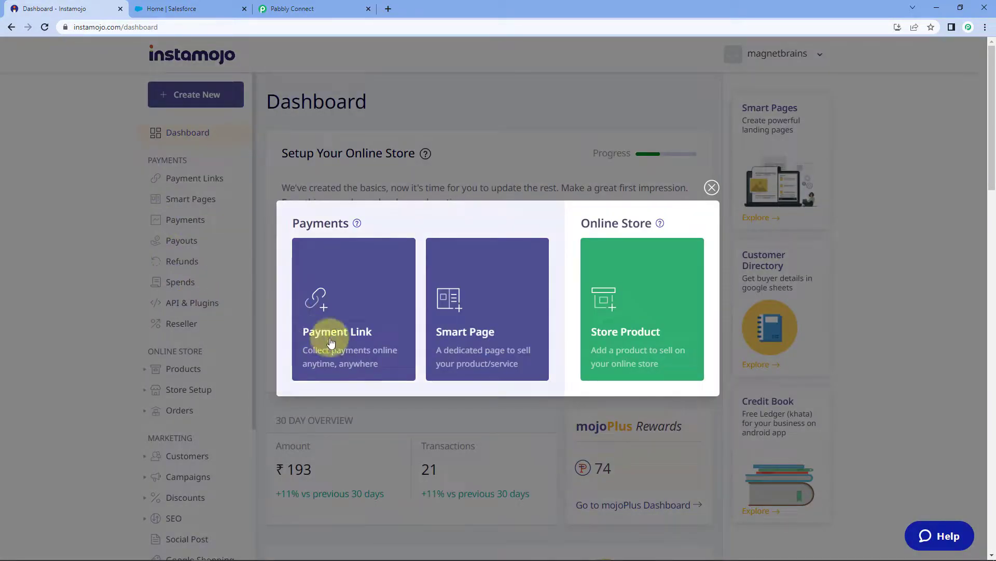
pyautogui.click(341, 355)
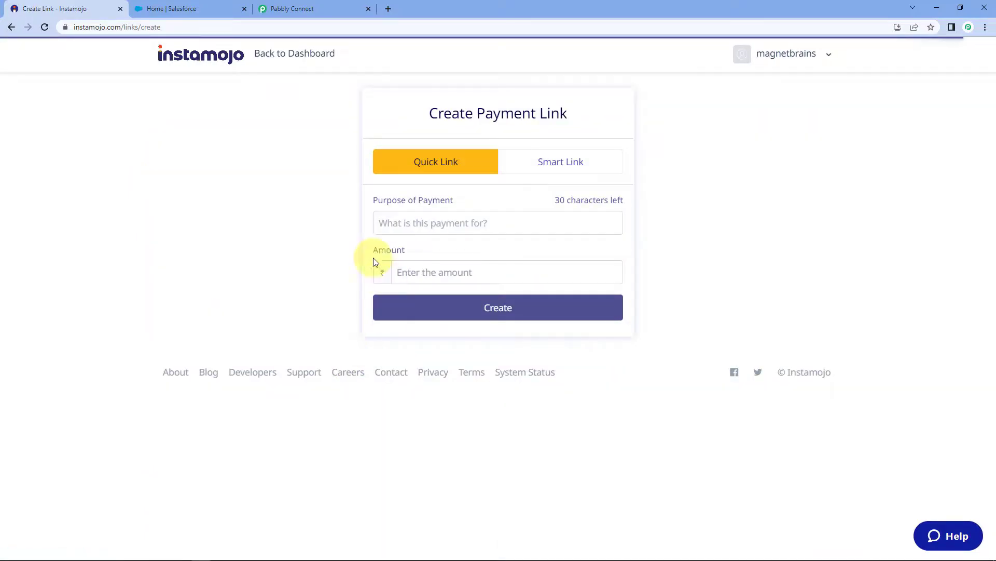
pyautogui.click(557, 165)
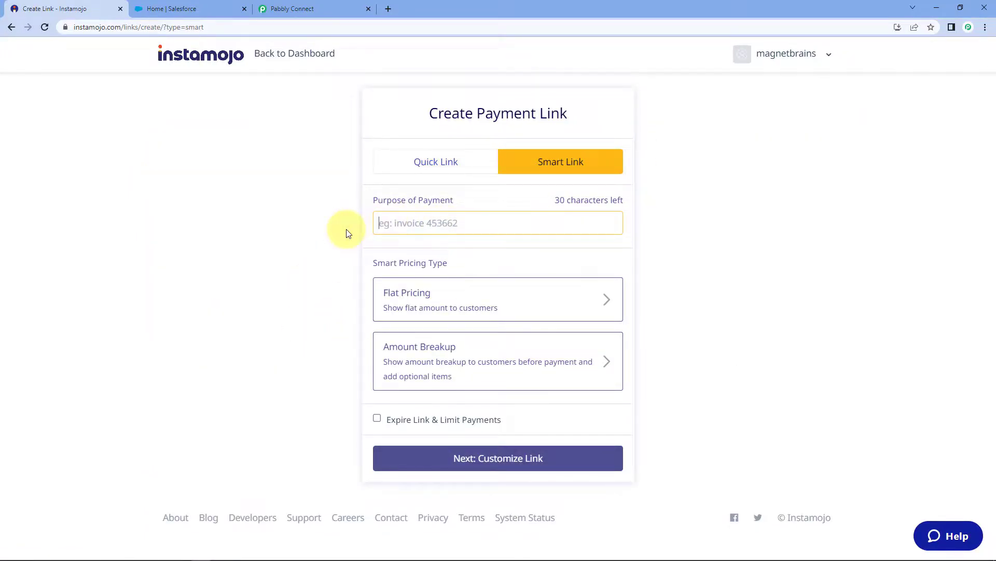
pyautogui.write('PHP Course')
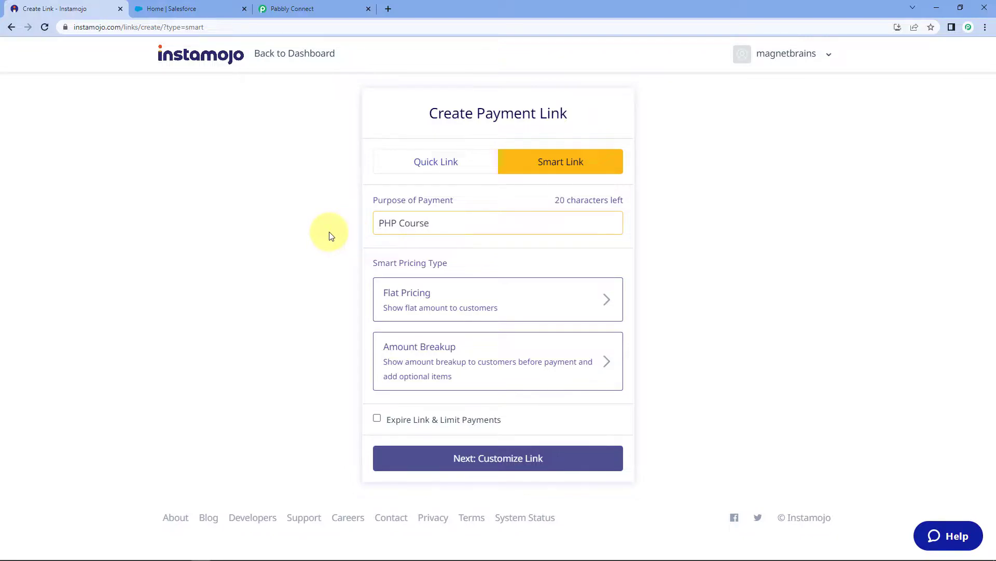
pyautogui.click(440, 294)
pyautogui.click(433, 313)
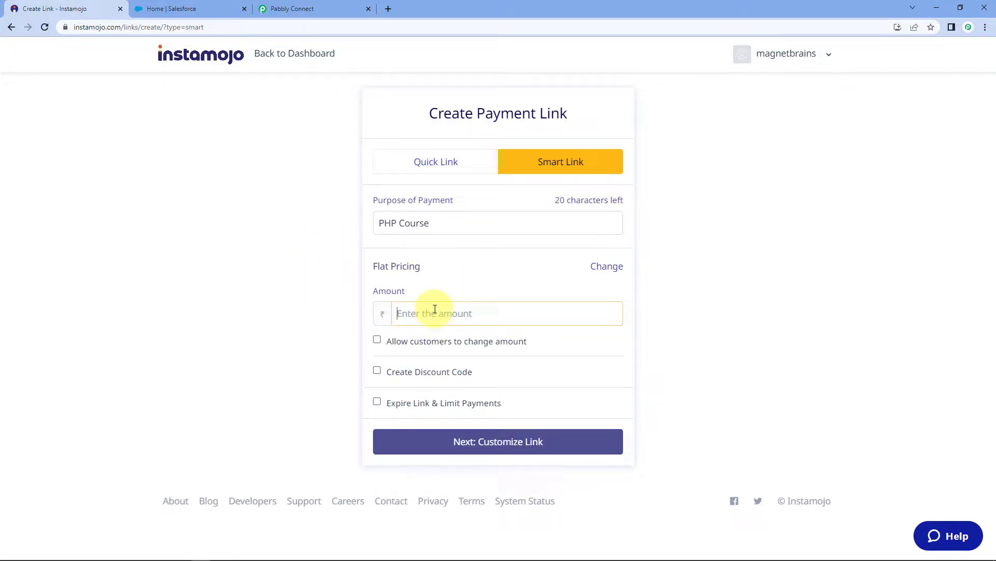
pyautogui.write('9')
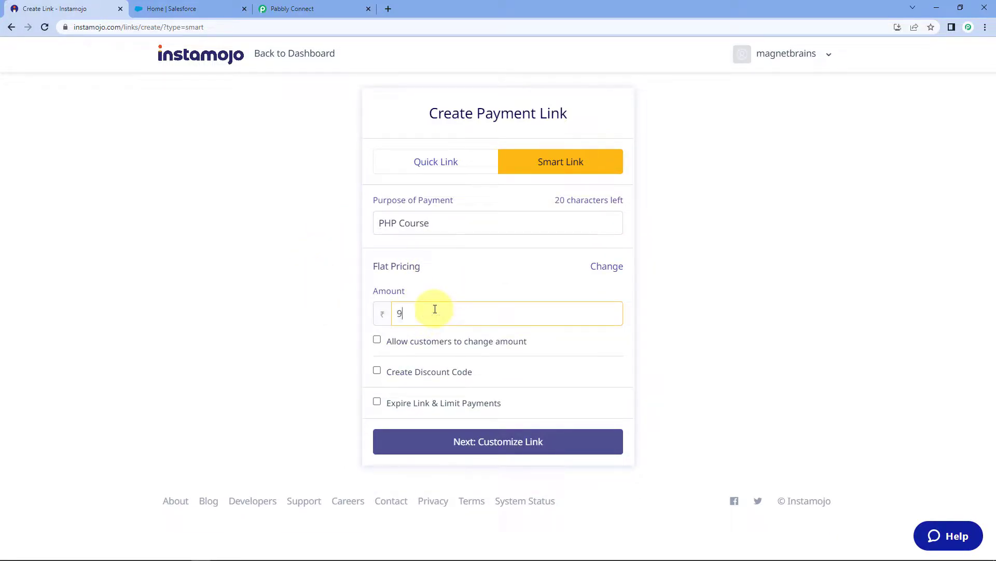
pyautogui.click(521, 453)
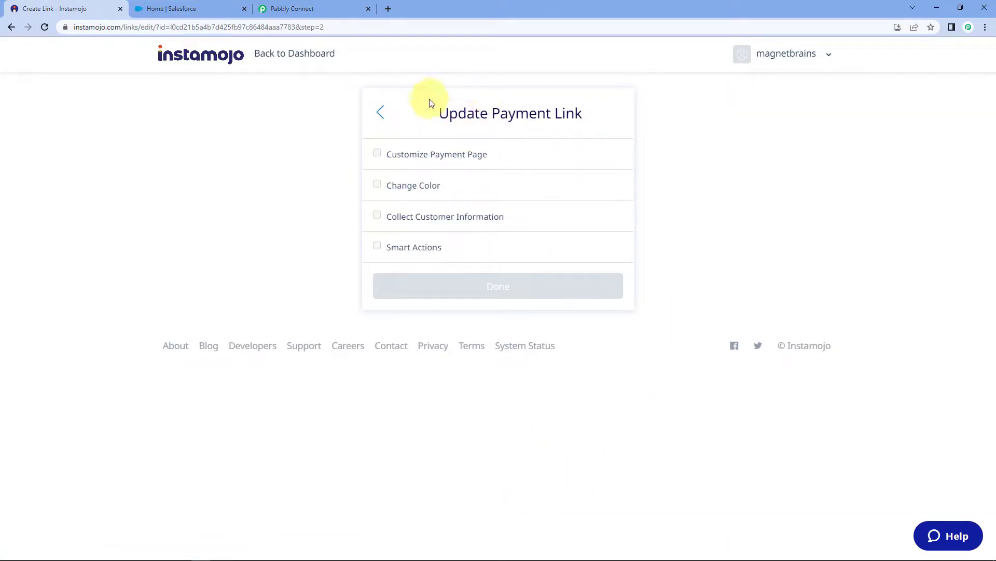
# Enable Add Webhook, paste the Pabbly Connect webhook URL, and save the payment link.
pyautogui.click(377, 247)
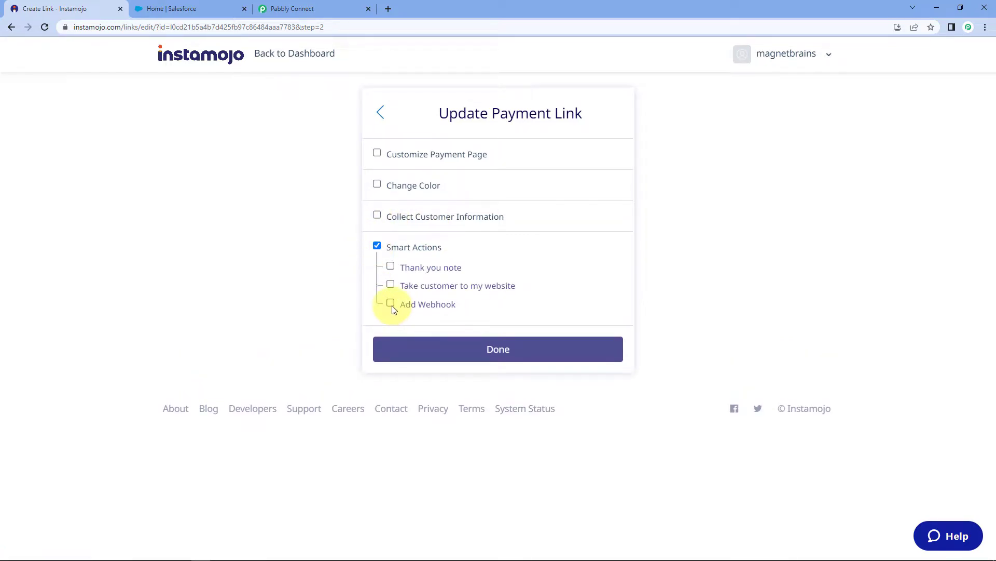
pyautogui.click(391, 305)
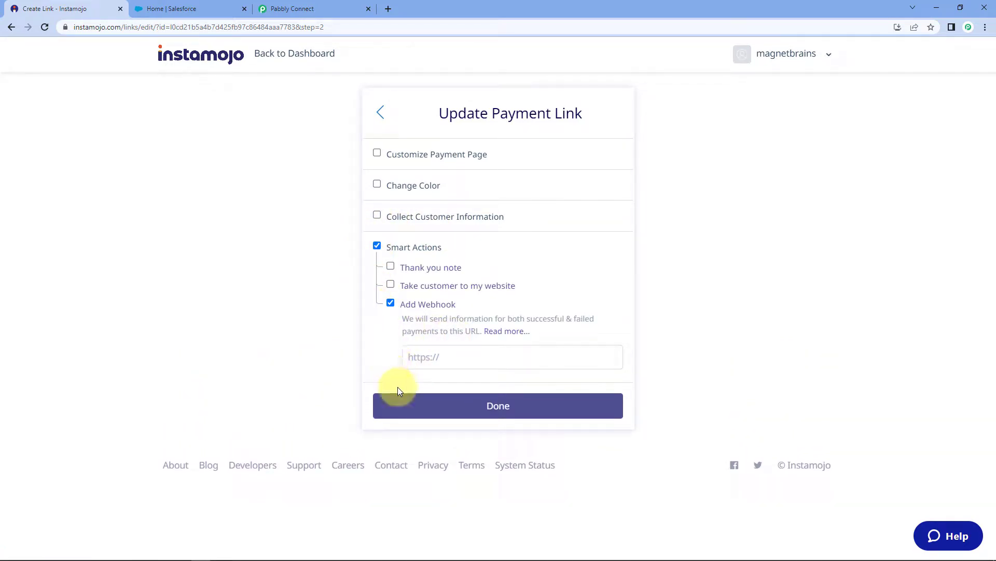
pyautogui.click(298, 8)
pyautogui.click(785, 271)
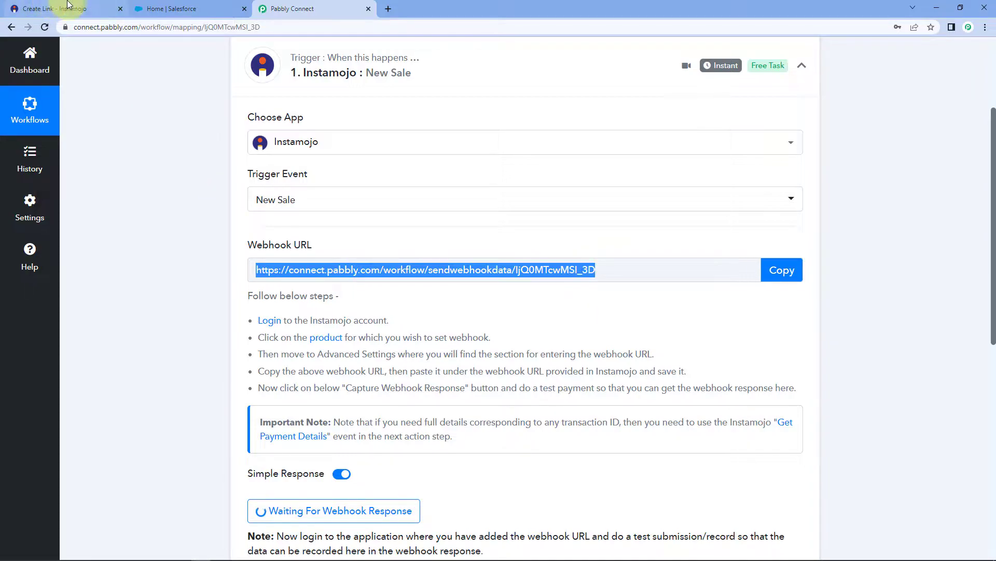
pyautogui.click(58, 4)
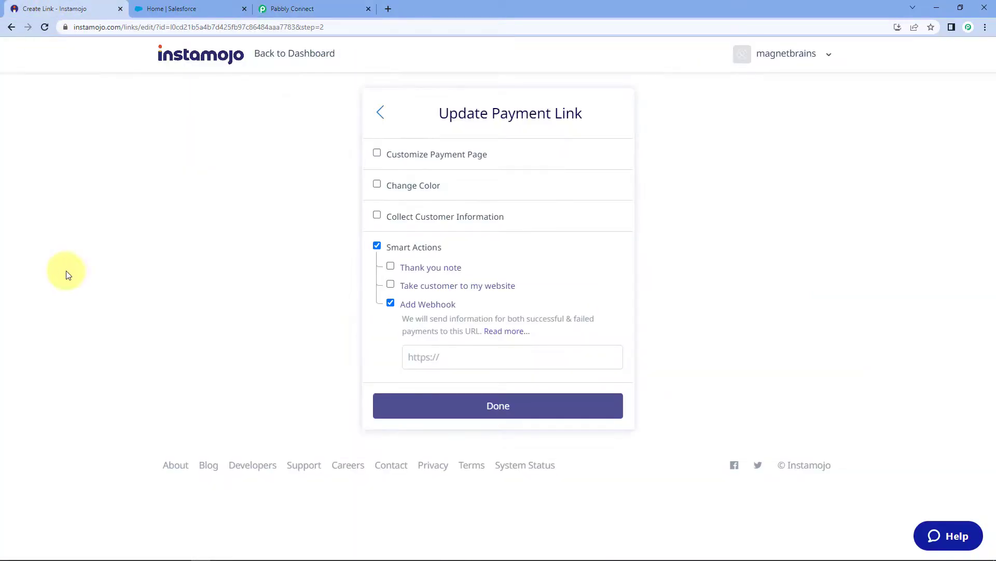
pyautogui.rightClick(425, 359)
pyautogui.click(450, 441)
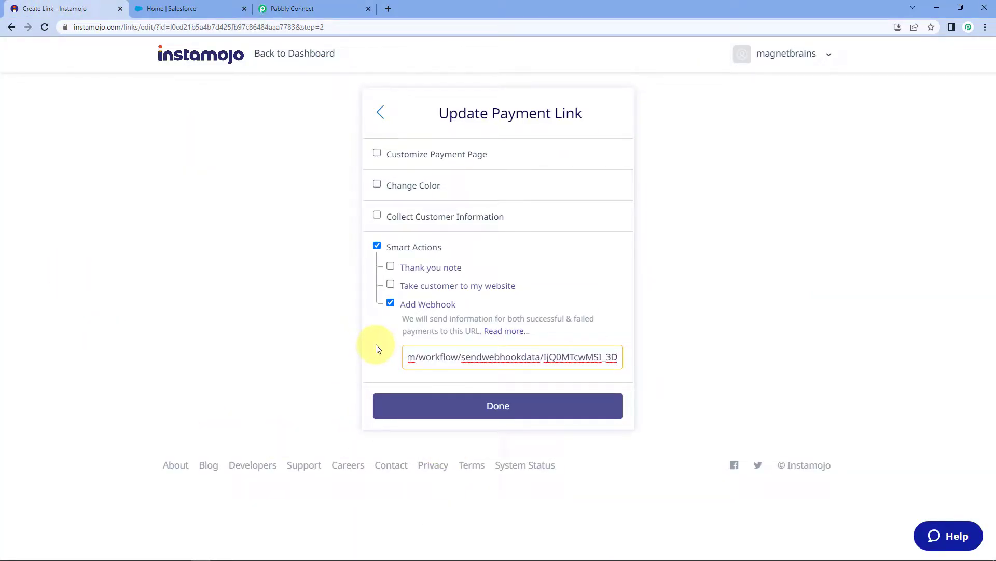
pyautogui.click(540, 407)
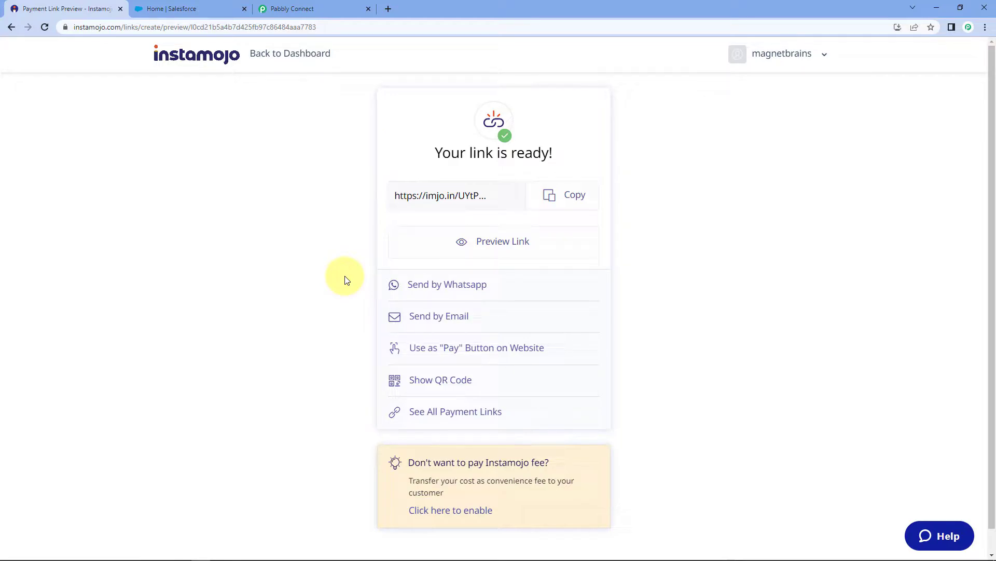
# Copy the payment link and load it in a private browsing window.
pyautogui.click(571, 196)
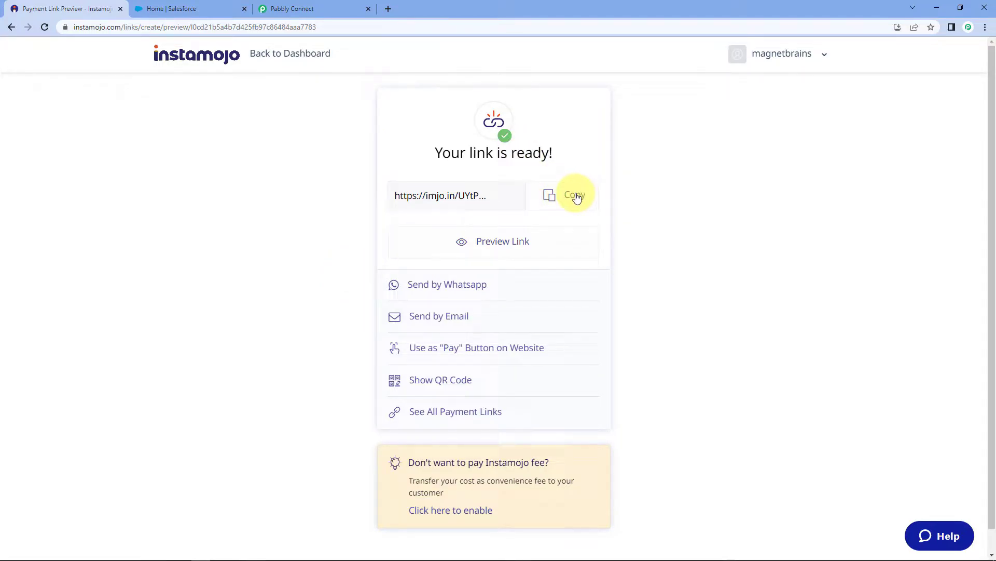
pyautogui.hotkey('ctrl', 'shift', 'n')
pyautogui.hotkey('ctrl', 'v')
pyautogui.press('Return')
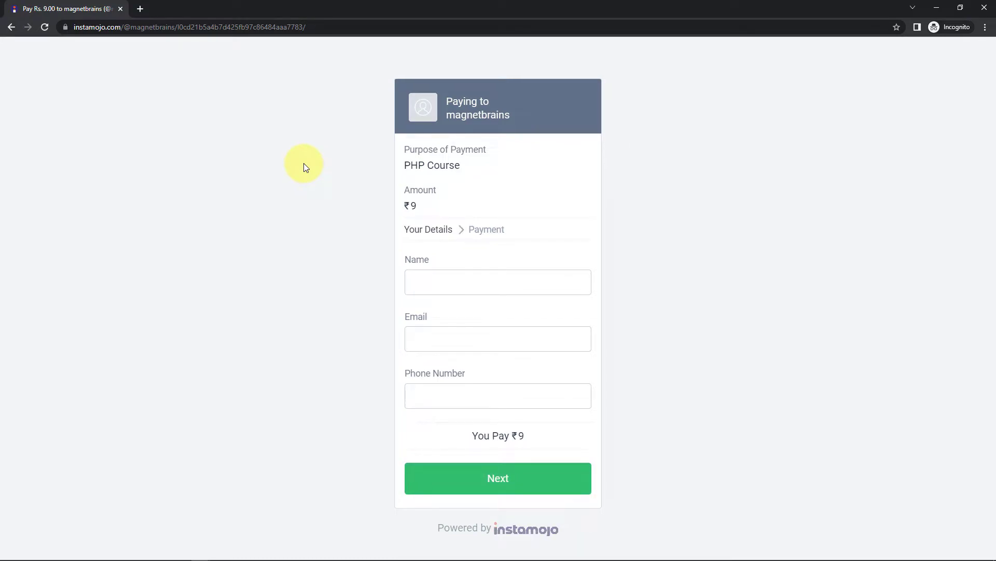
# Fill in the payer's name, e-mail and phone number and submit the ₹9 payment.
pyautogui.click(499, 283)
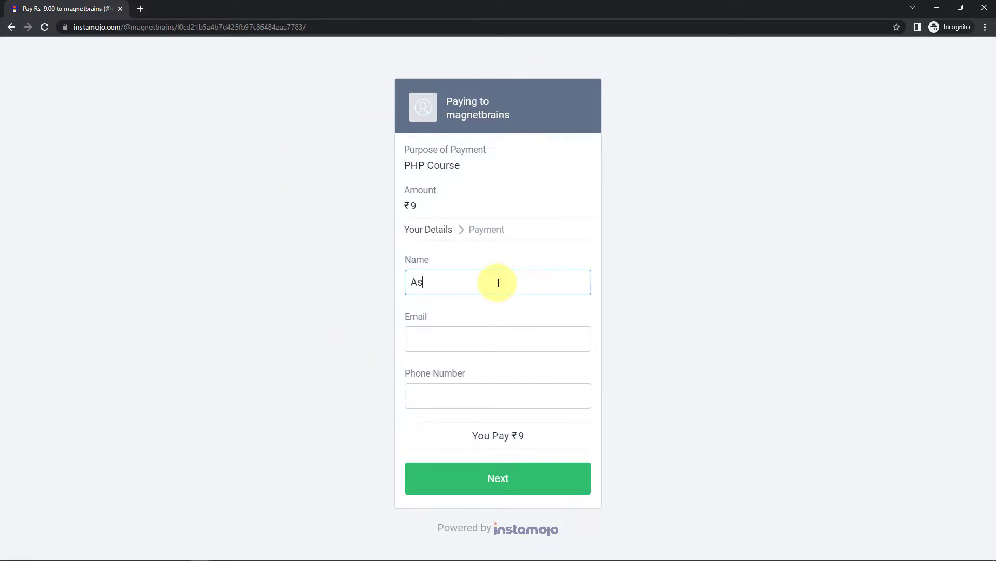
pyautogui.press('Tab')
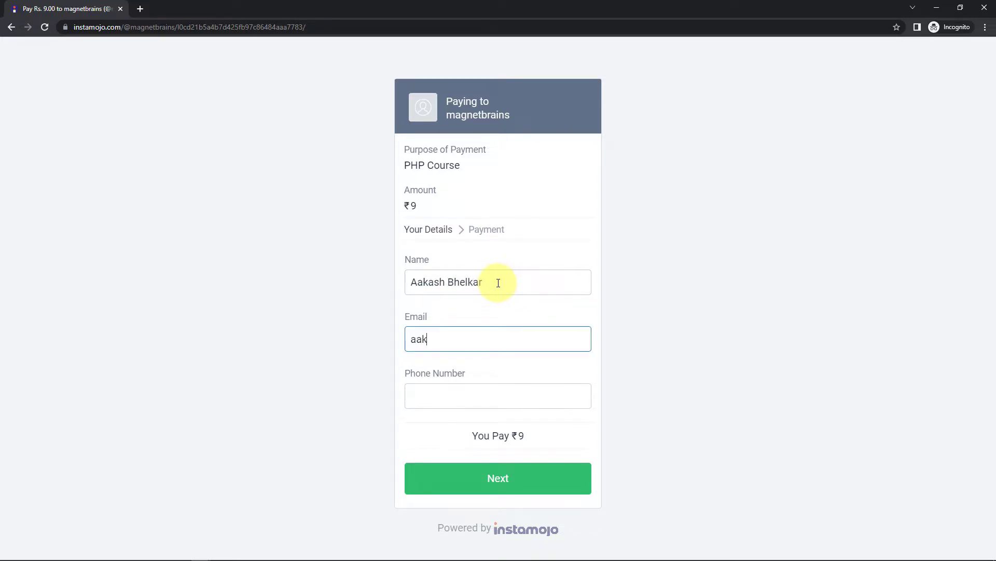
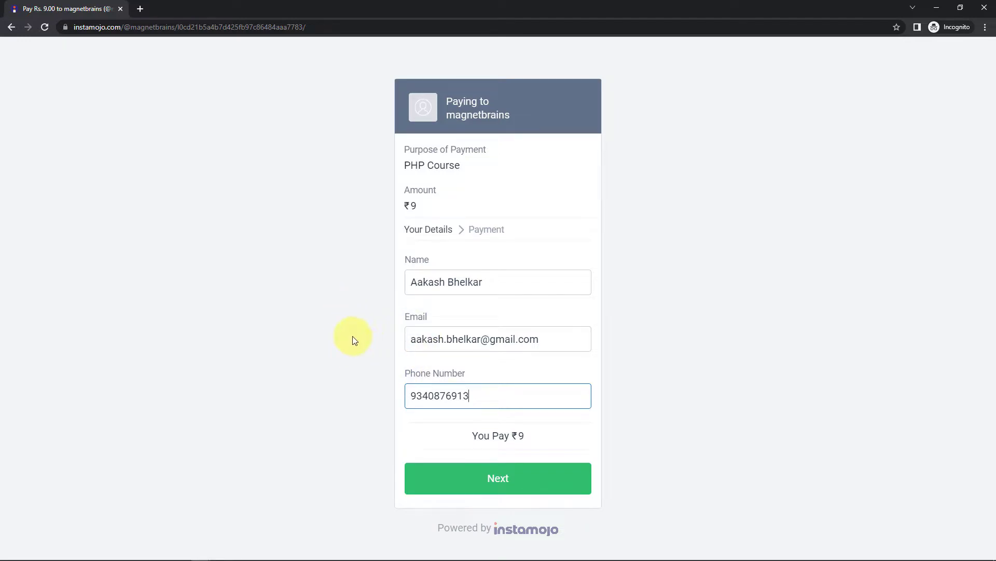
pyautogui.click(467, 476)
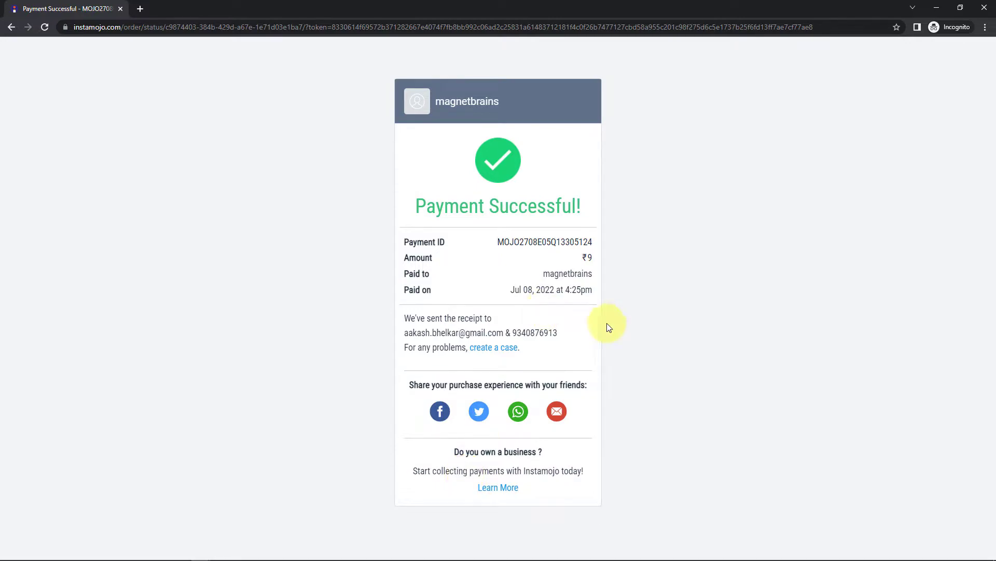
# Check the receipt's e-mail and phone, minimize the private window, and return to Pabbly Connect.
pyautogui.moveTo(505, 333); pyautogui.dragTo(396, 338)
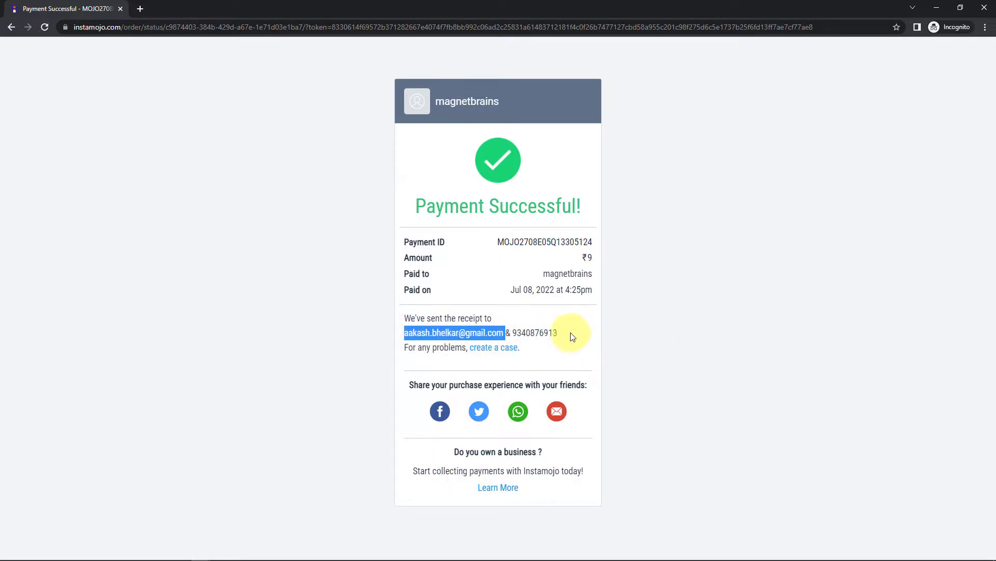
pyautogui.moveTo(574, 333); pyautogui.dragTo(513, 333)
pyautogui.click(612, 307)
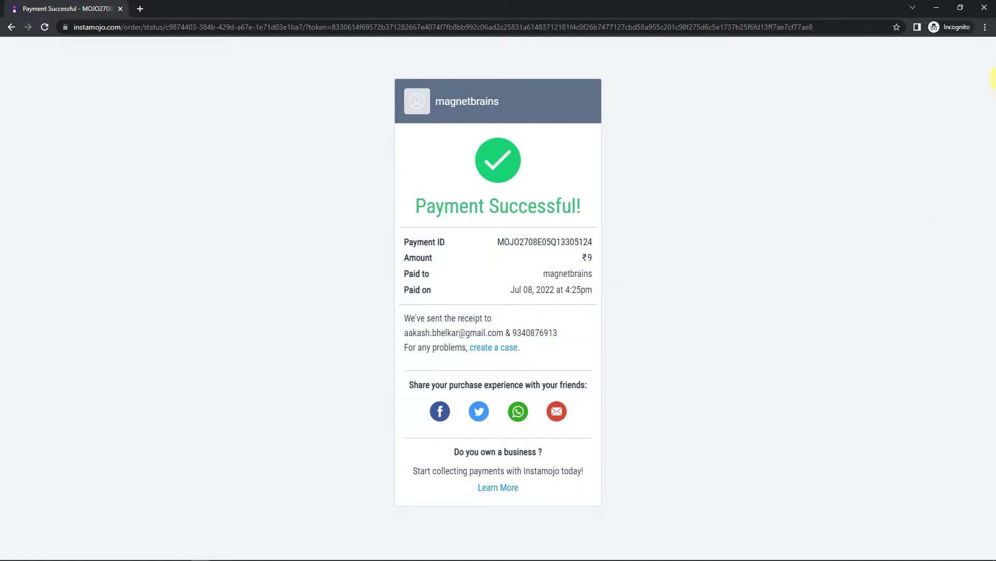
pyautogui.click(937, 8)
pyautogui.click(310, 10)
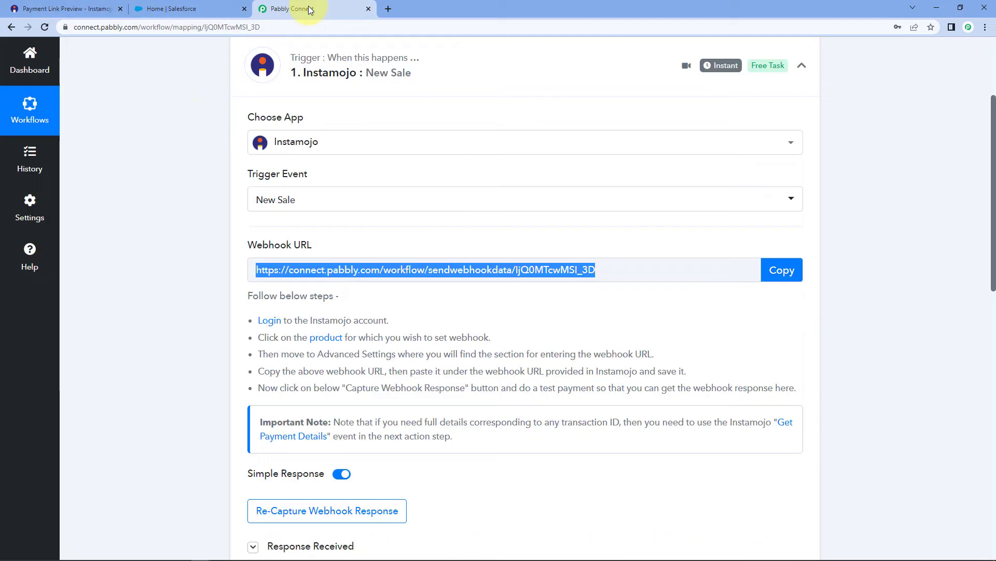
pyautogui.click(197, 242)
pyautogui.scroll(-7, 197, 243)
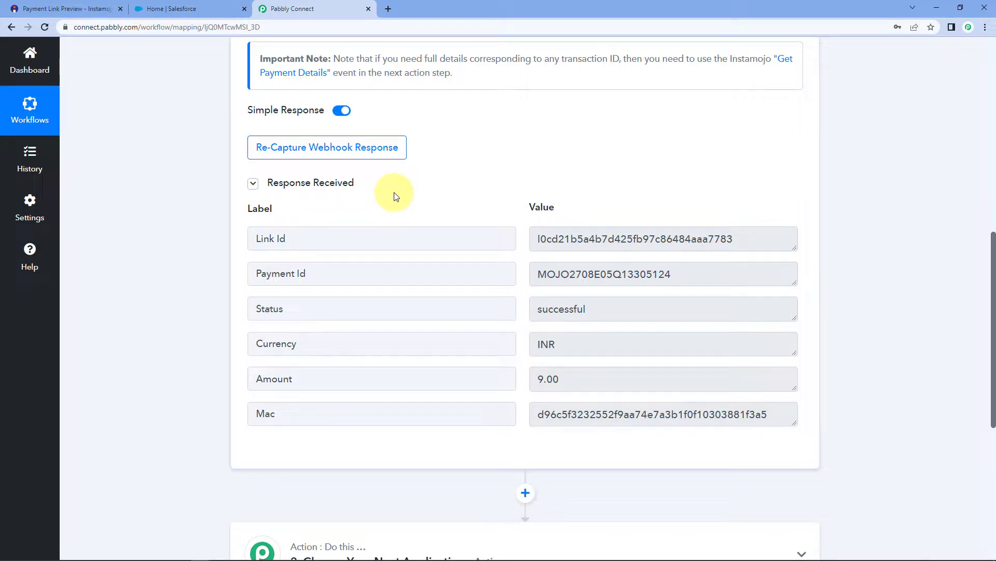
pyautogui.moveTo(535, 273); pyautogui.dragTo(705, 273)
pyautogui.click(681, 276)
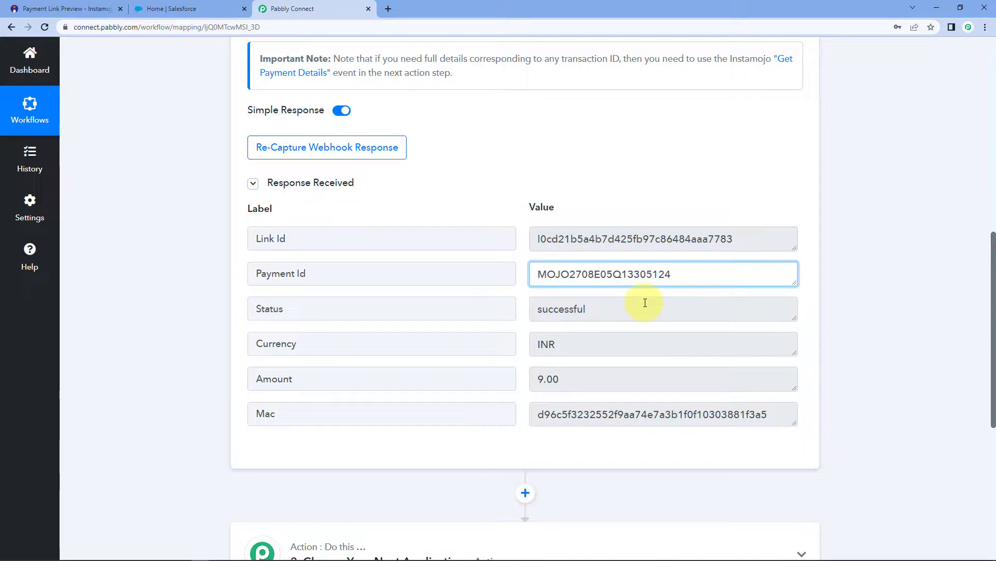
pyautogui.press('Tab')
pyautogui.press('Tab')
pyautogui.moveTo(596, 386); pyautogui.dragTo(531, 379)
pyautogui.click(522, 335)
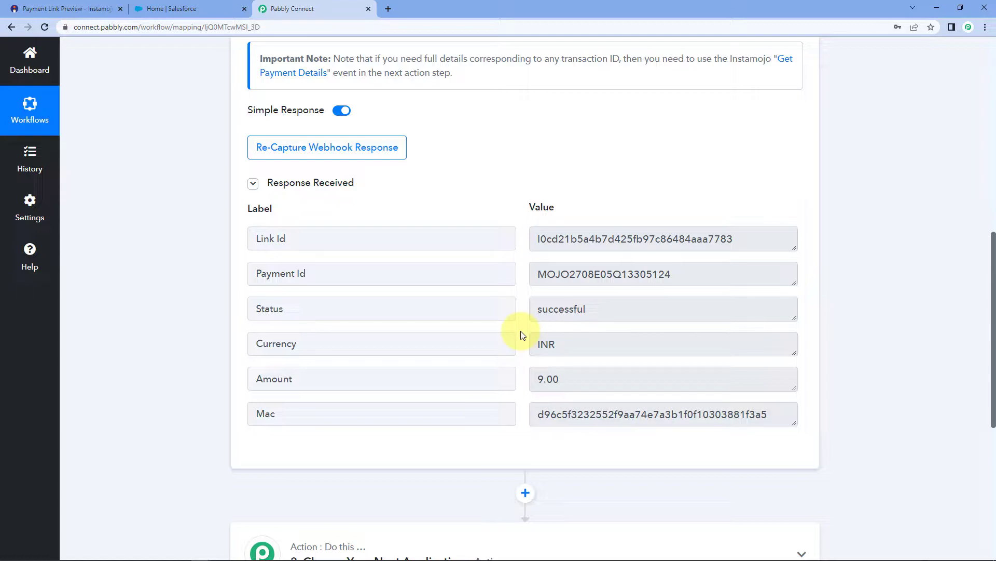
pyautogui.click(582, 272)
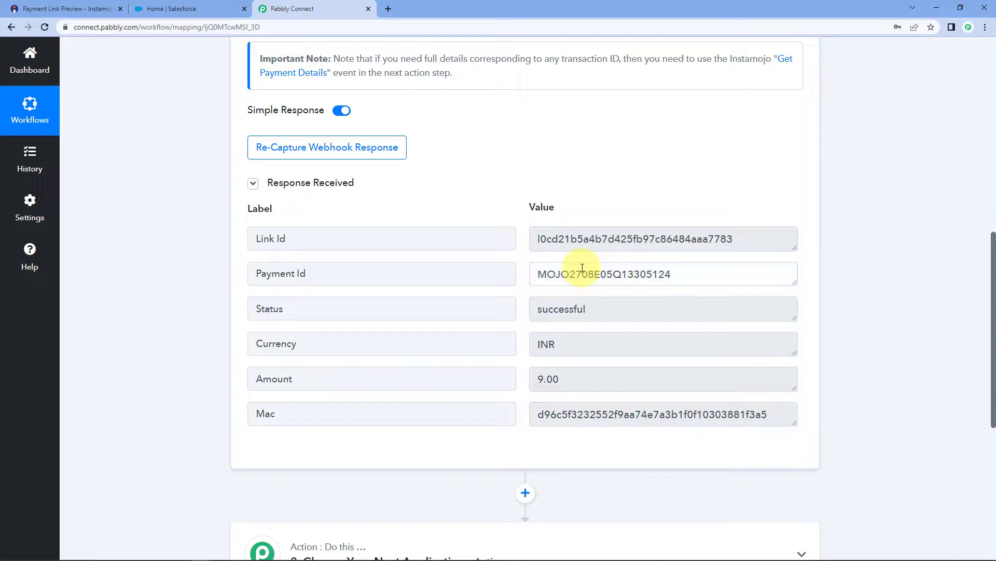
pyautogui.click(524, 330)
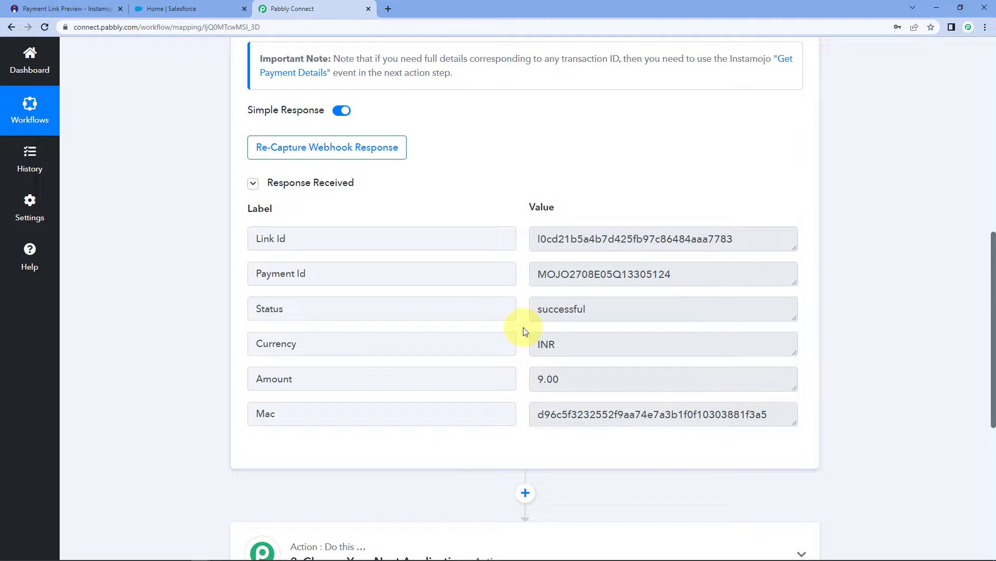
pyautogui.scroll(2, 524, 330)
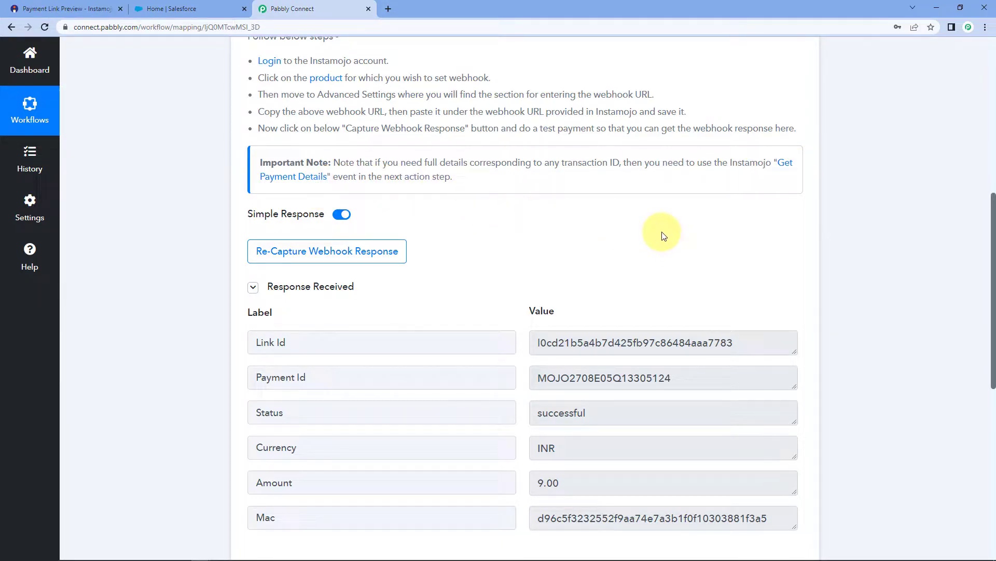
pyautogui.scroll(-8, 883, 222)
# Set action step 2 to Instamojo with the Get Payment Details event.
pyautogui.click(461, 241)
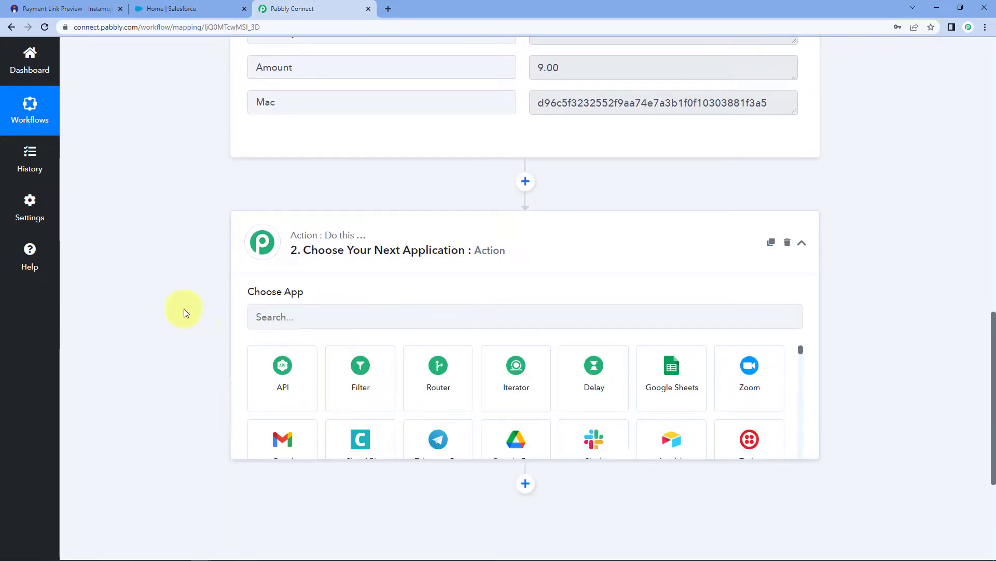
pyautogui.scroll(-1, 207, 283)
pyautogui.click(326, 270)
pyautogui.write('Insta')
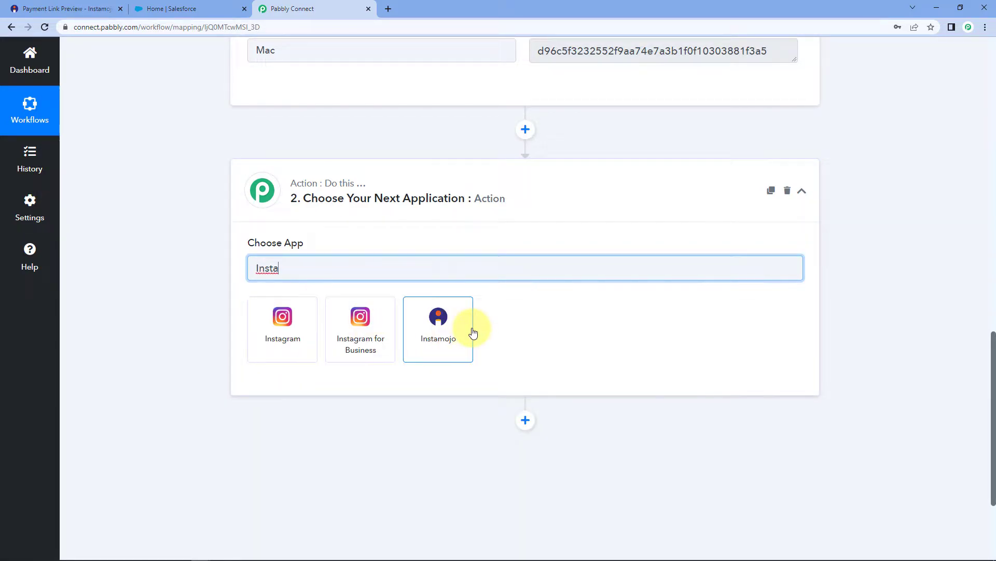
pyautogui.click(473, 332)
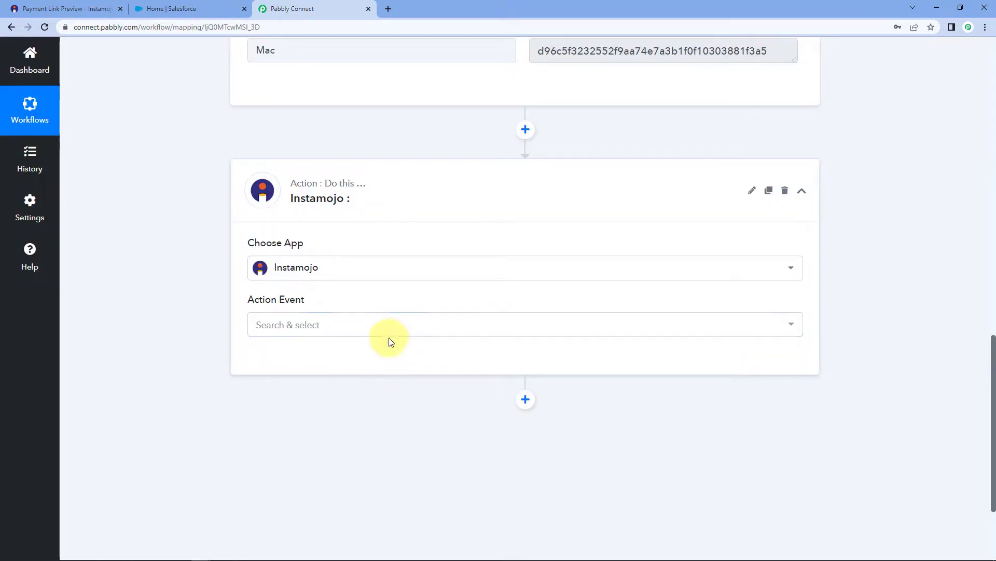
pyautogui.click(323, 326)
pyautogui.click(310, 393)
# Connect the step using the existing Instamojo connection and save it.
pyautogui.click(261, 368)
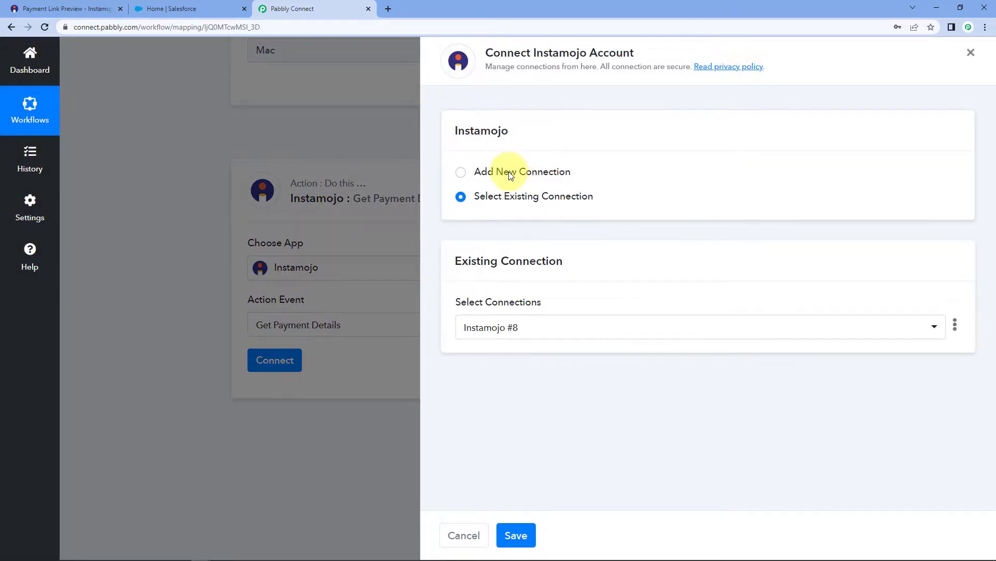
pyautogui.click(508, 171)
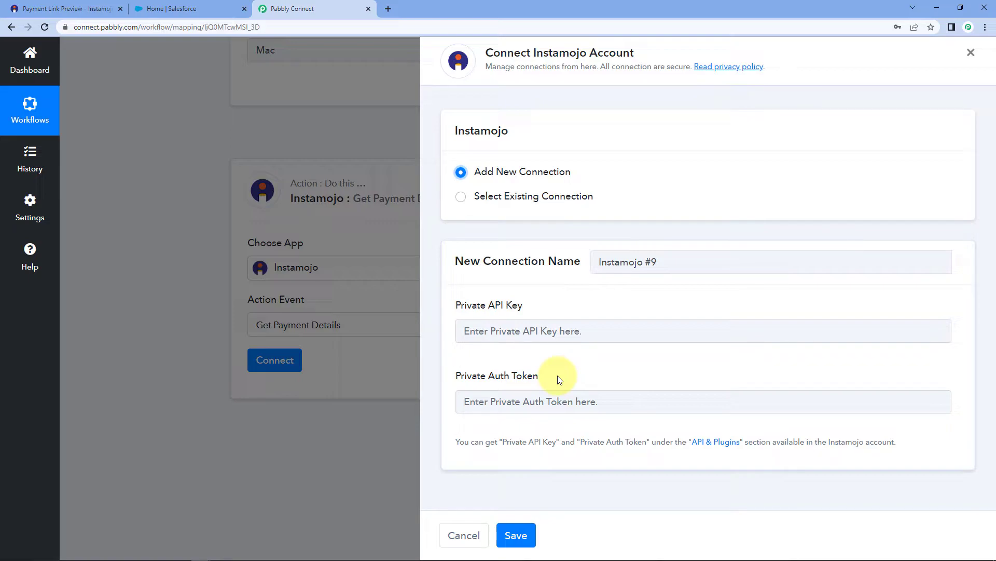
pyautogui.click(40, 5)
pyautogui.click(307, 53)
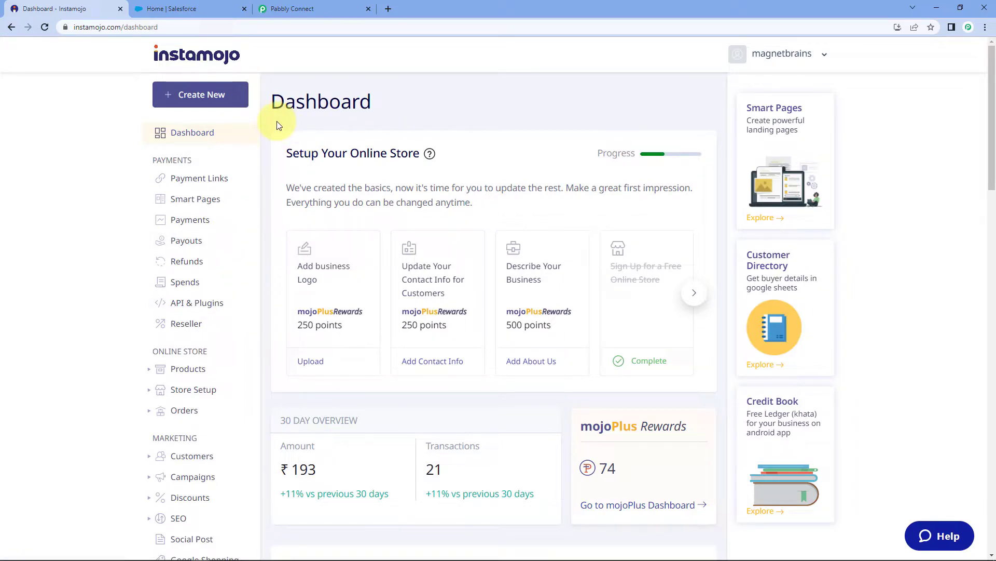
pyautogui.click(309, 9)
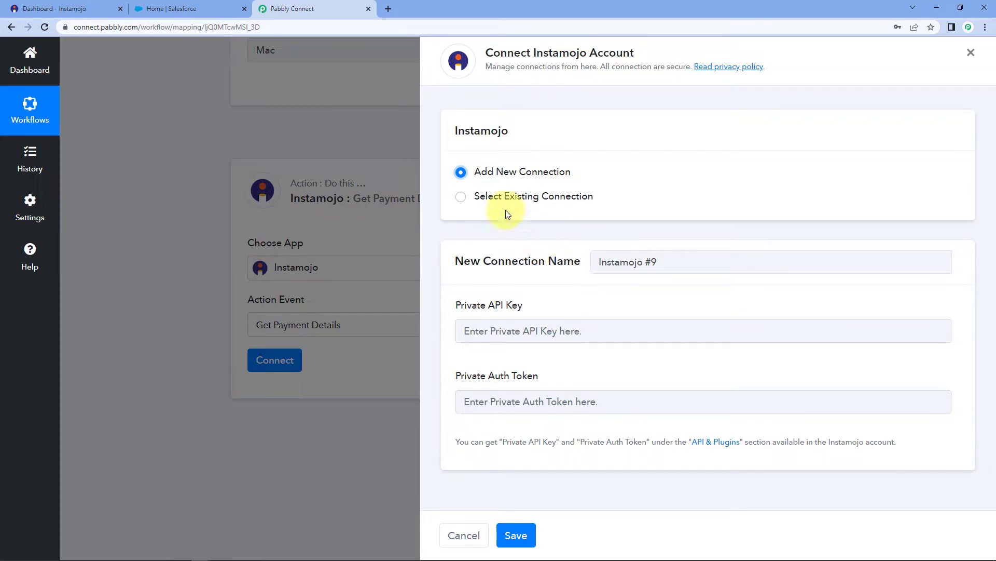
pyautogui.click(461, 199)
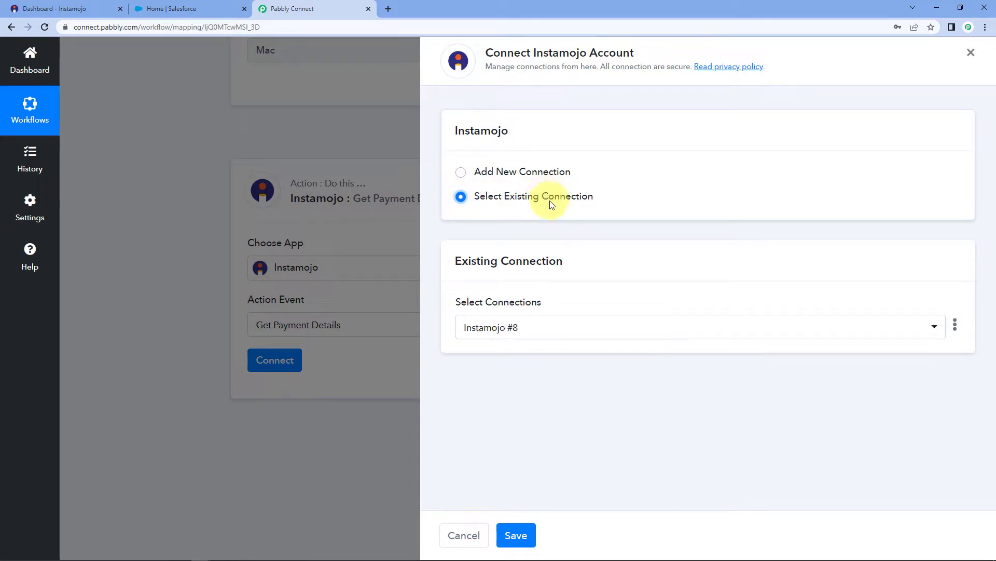
pyautogui.click(526, 536)
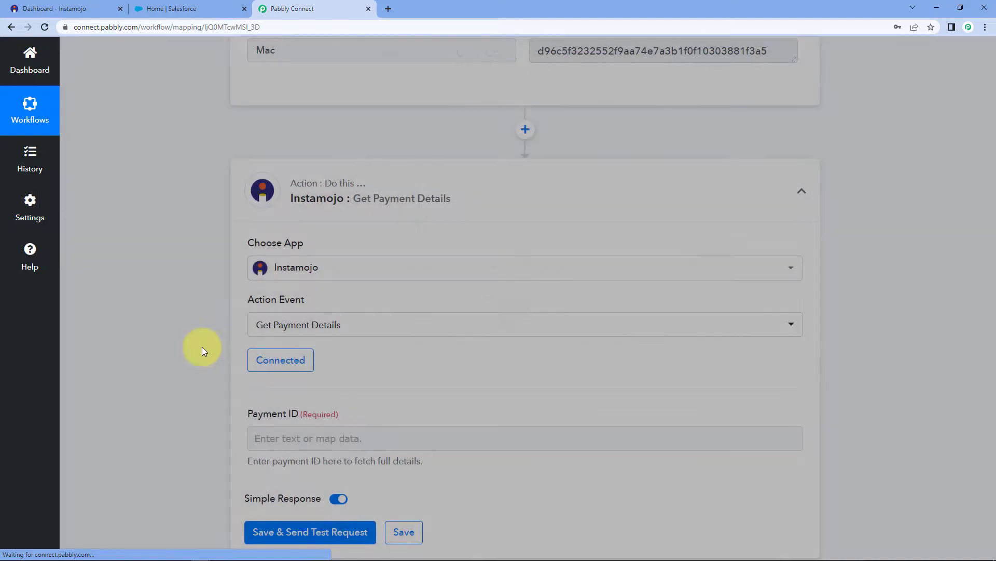
# Review the Payment Id value captured in the New Sale trigger response.
pyautogui.scroll(-2, 167, 307)
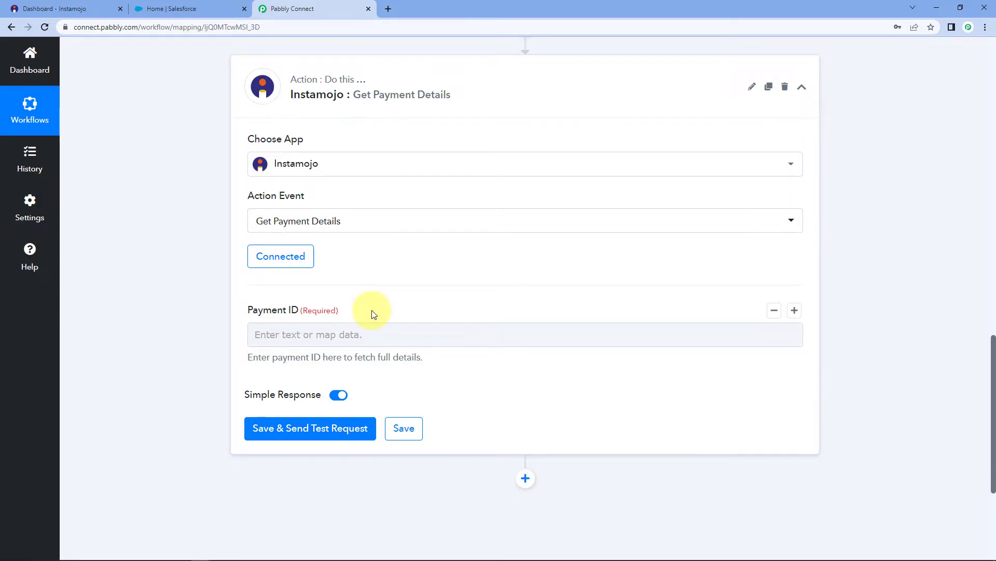
pyautogui.scroll(3, 384, 311)
pyautogui.scroll(6, 410, 309)
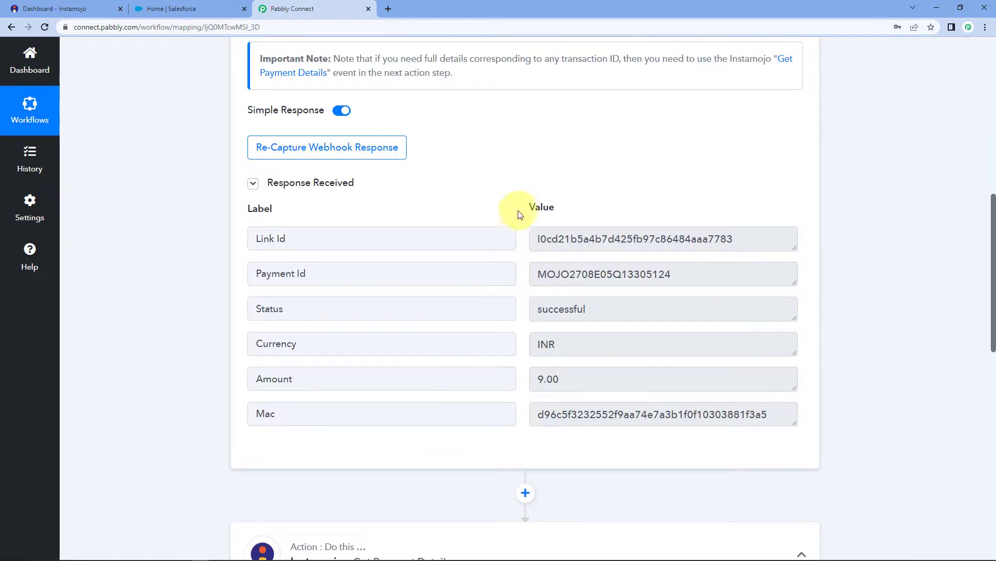
pyautogui.moveTo(534, 273); pyautogui.dragTo(499, 287)
pyautogui.click(704, 279)
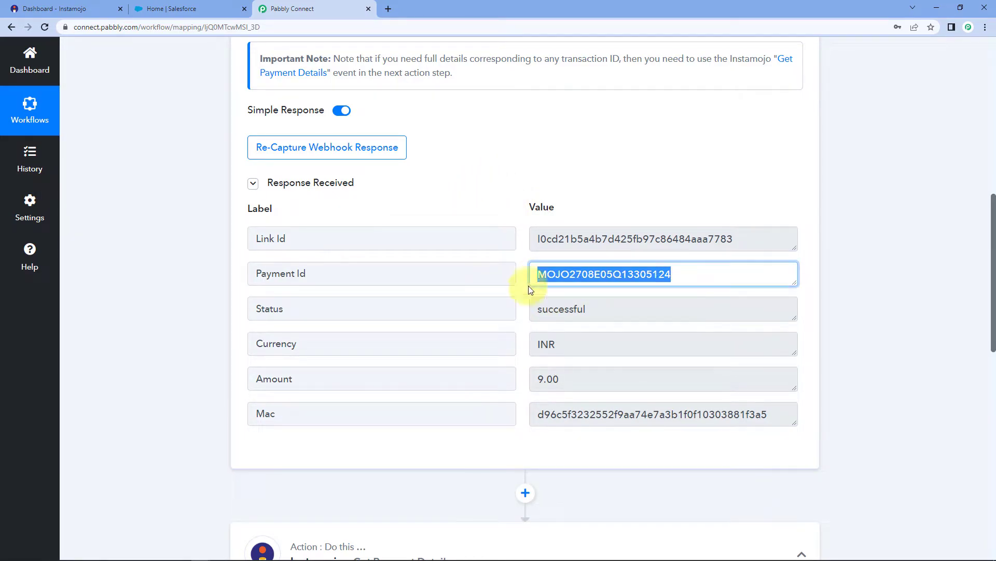
pyautogui.scroll(-8, 723, 279)
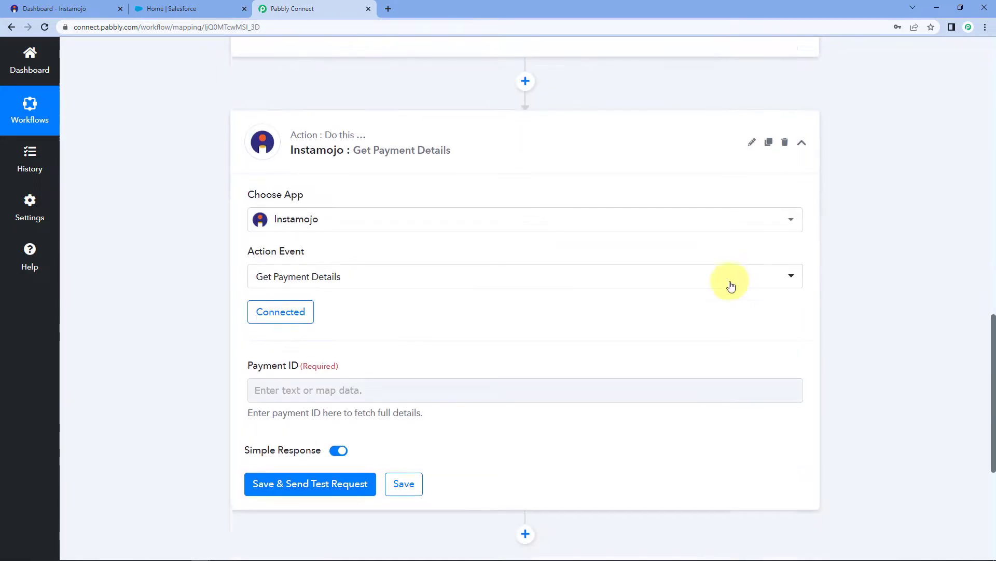
pyautogui.scroll(-2, 203, 357)
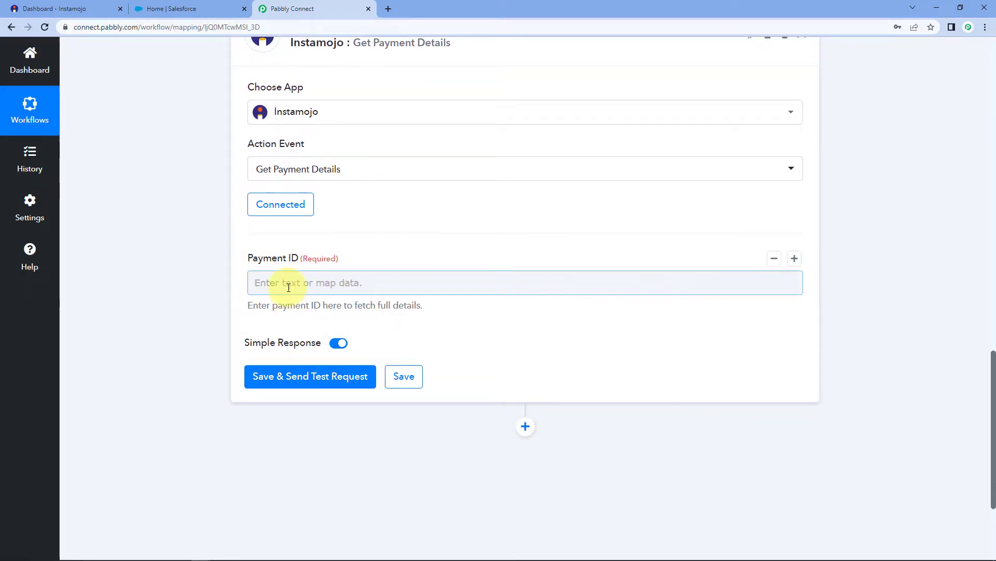
# Map the New Sale trigger's Payment Id into Payment ID and send a test request.
pyautogui.click(265, 284)
pyautogui.scroll(-1, 213, 275)
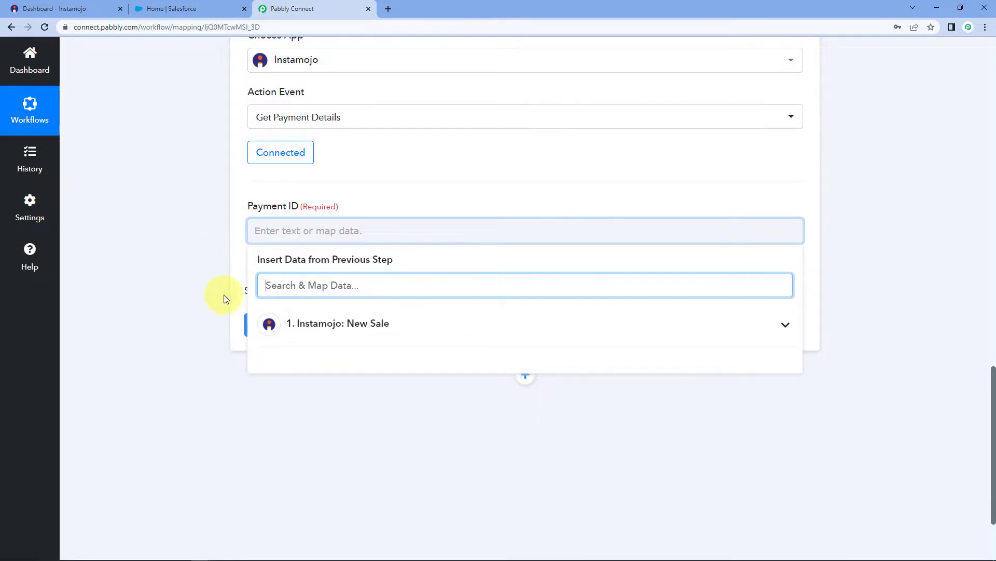
pyautogui.click(349, 327)
pyautogui.scroll(-1, 215, 311)
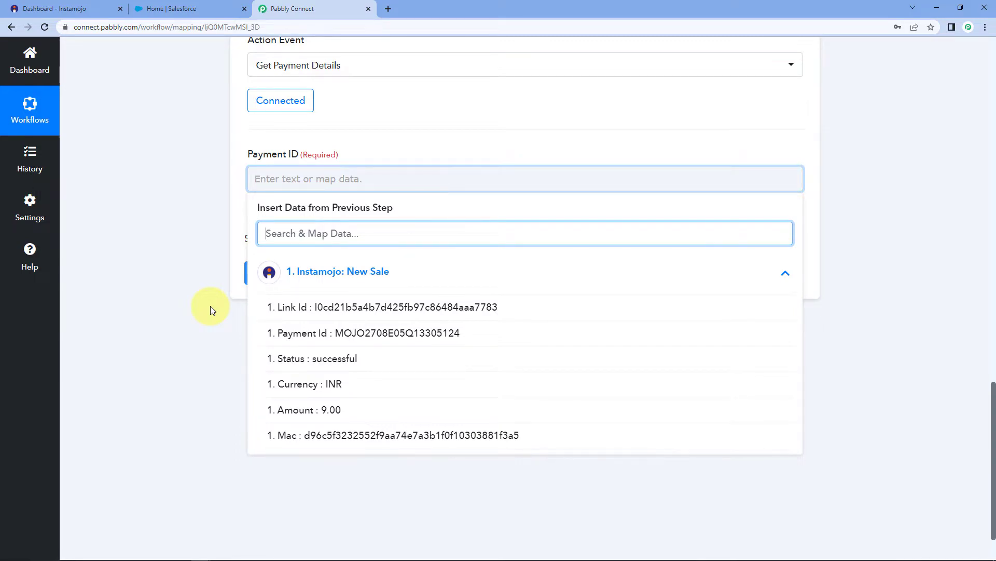
pyautogui.click(296, 335)
pyautogui.click(204, 237)
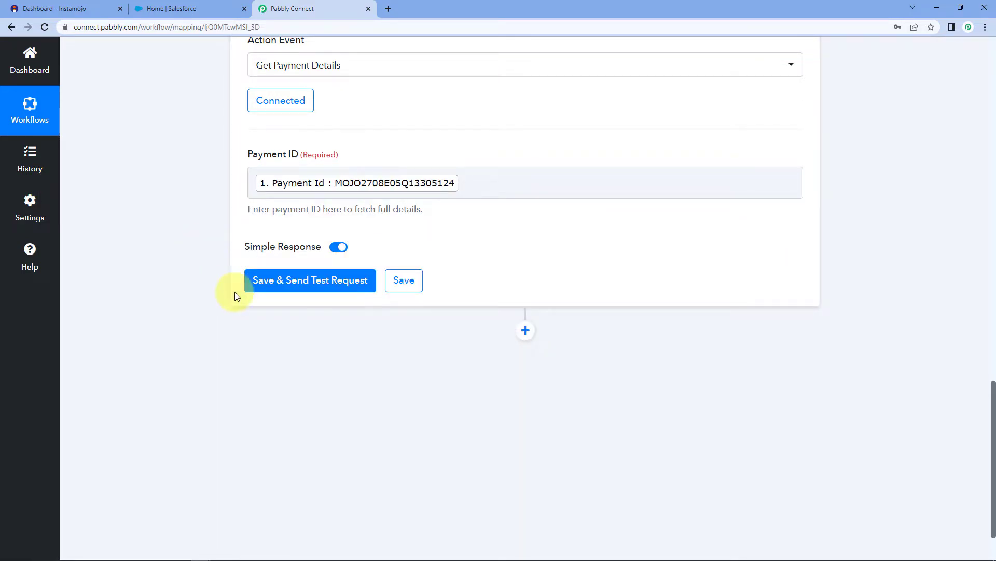
pyautogui.click(311, 284)
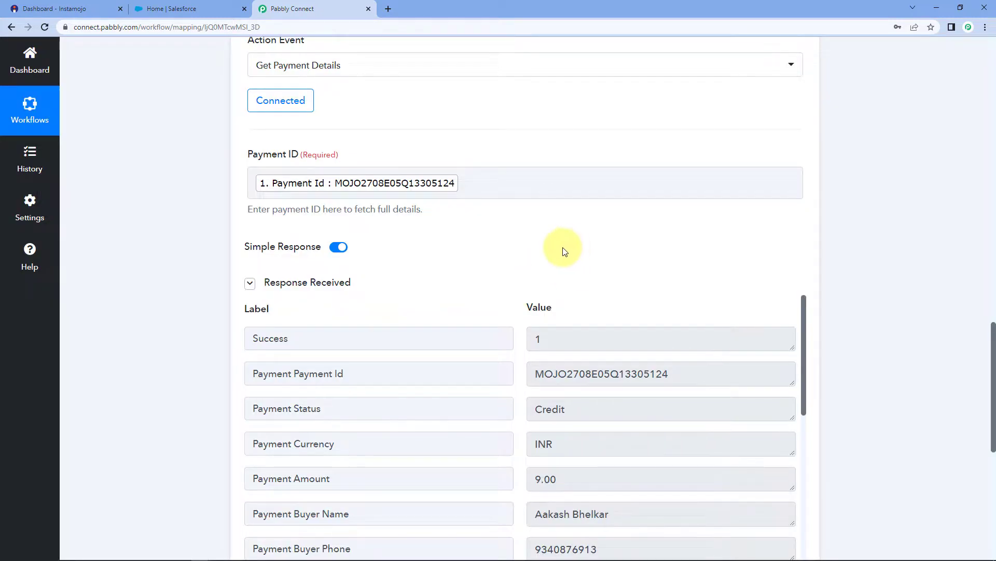
# Inspect the returned amount 9.00, currency, buyer name, phone and e-mail values.
pyautogui.scroll(-3, 531, 249)
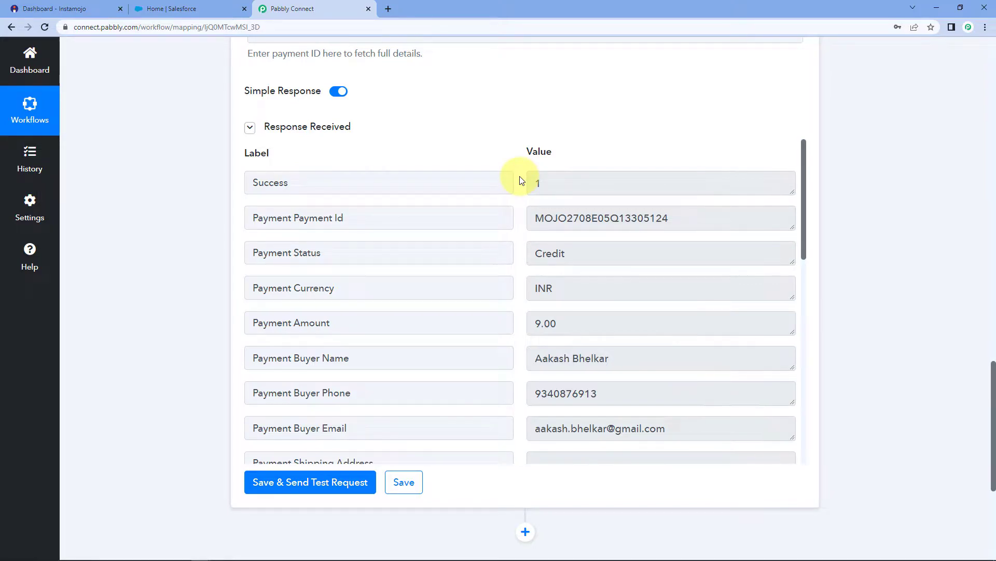
pyautogui.scroll(-3, 519, 182)
pyautogui.scroll(3, 519, 181)
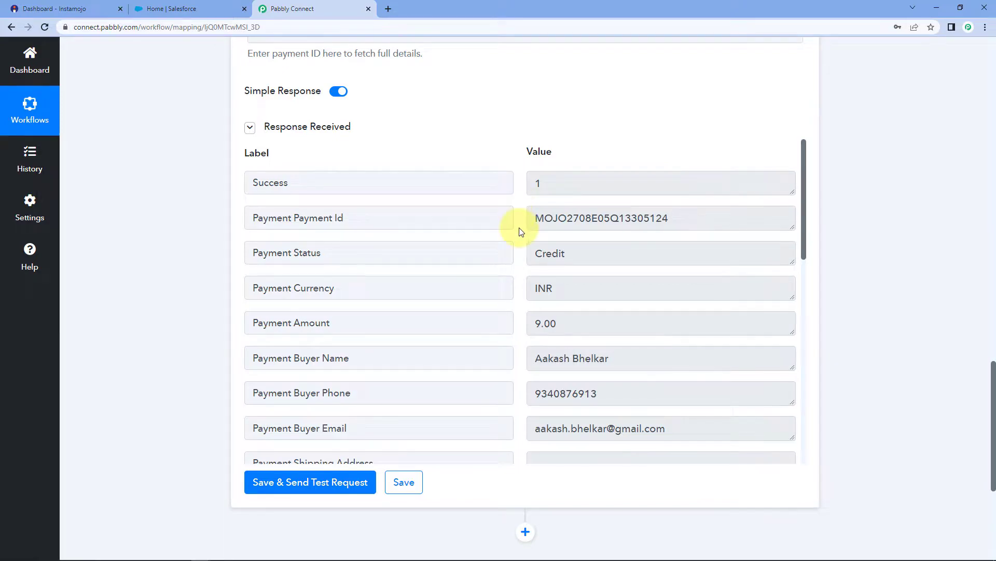
pyautogui.scroll(-2, 516, 231)
pyautogui.click(578, 216)
pyautogui.click(559, 188)
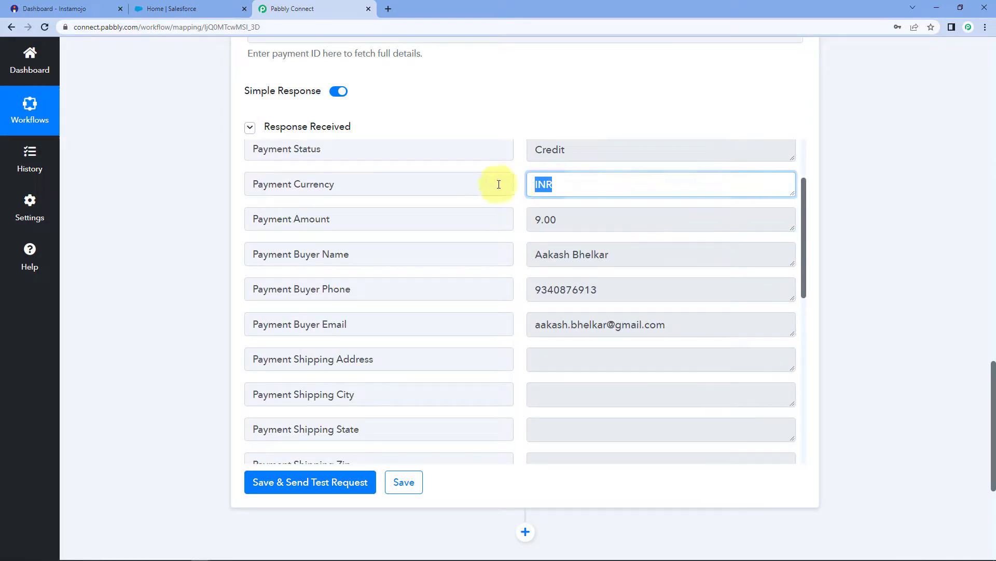
pyautogui.click(579, 222)
pyautogui.click(627, 256)
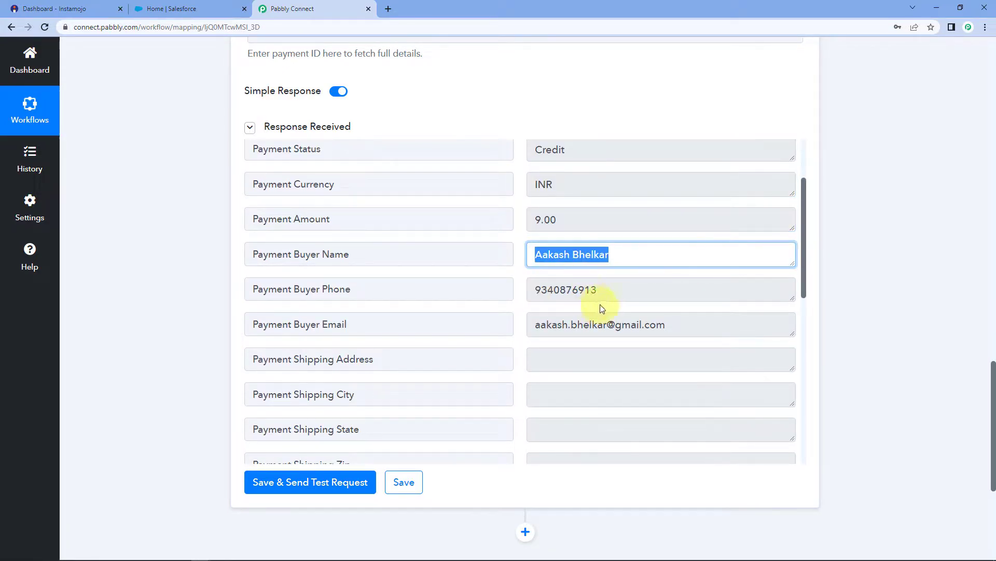
pyautogui.click(622, 292)
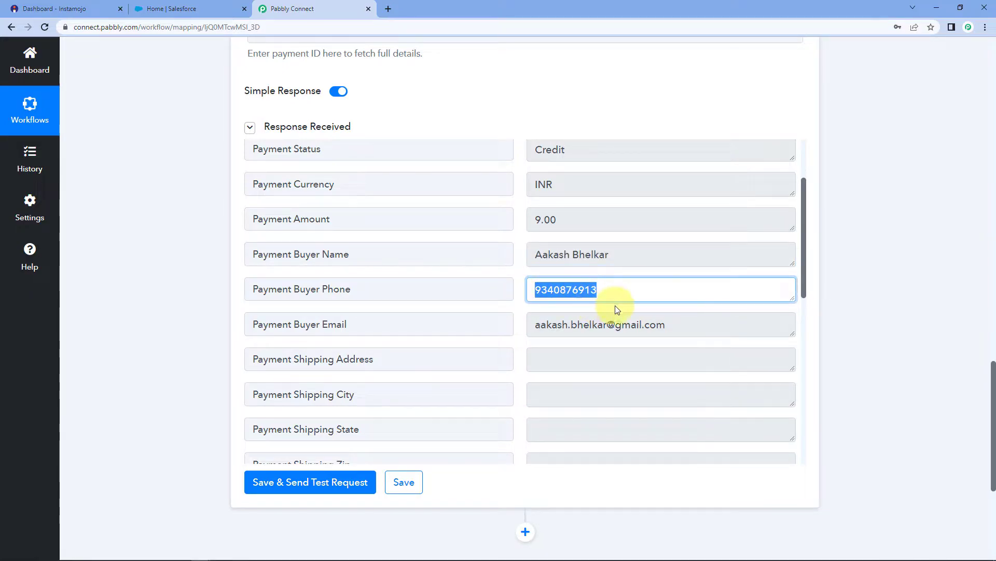
pyautogui.click(677, 318)
pyautogui.click(512, 284)
# Examine how the Payment Buyer Name value divides into first name and surname.
pyautogui.scroll(-6, 517, 287)
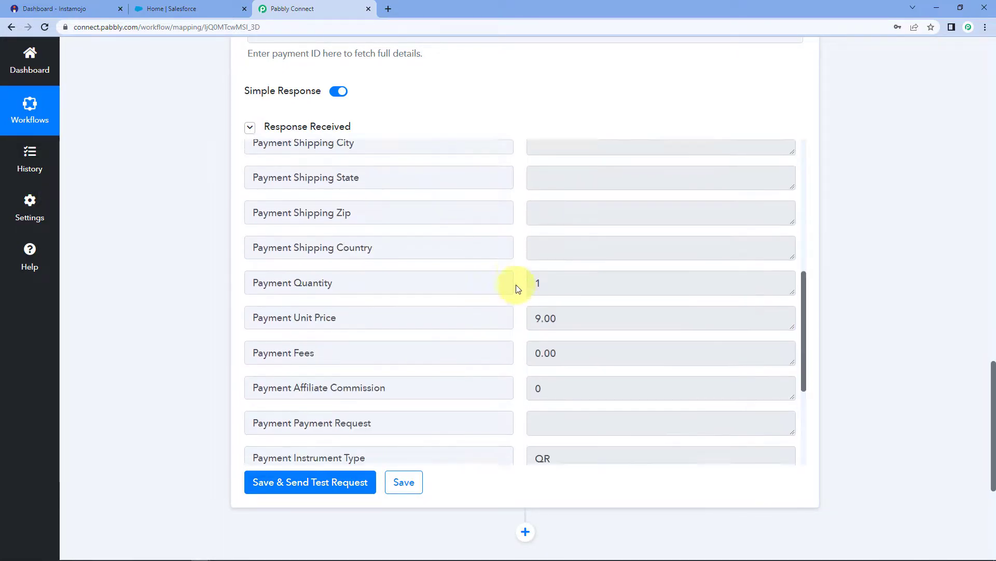
pyautogui.scroll(-2, 518, 287)
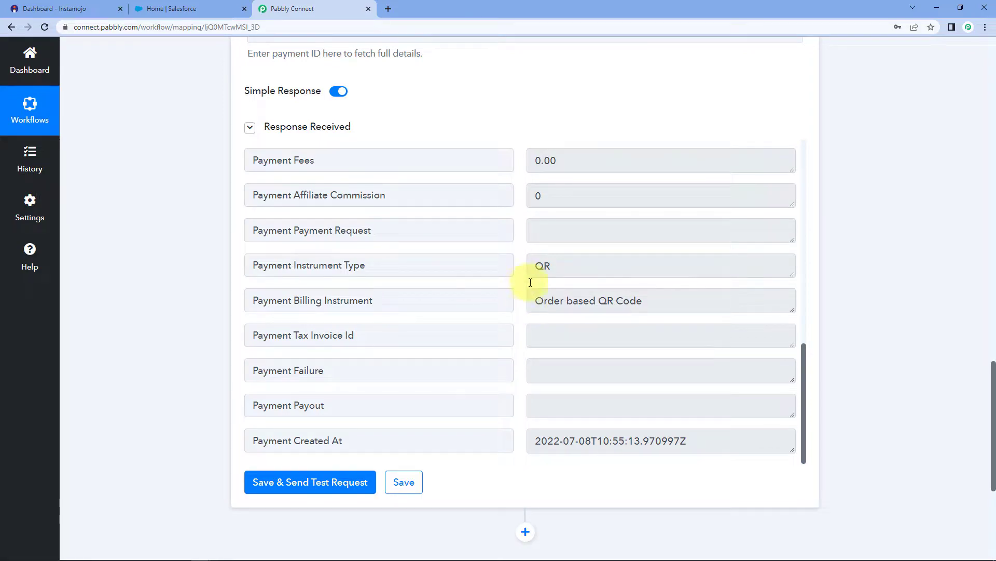
pyautogui.scroll(9, 523, 293)
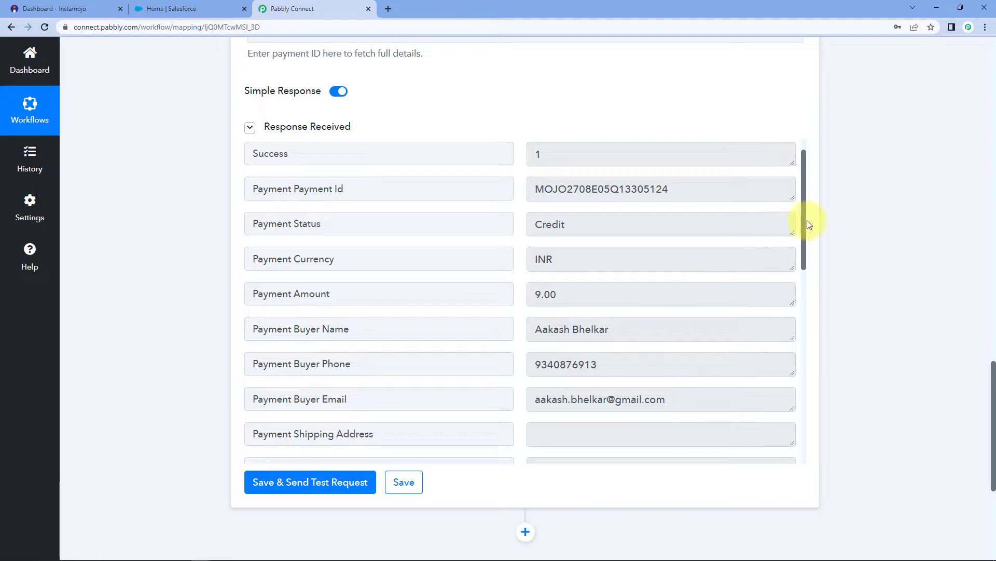
pyautogui.scroll(-2, 836, 229)
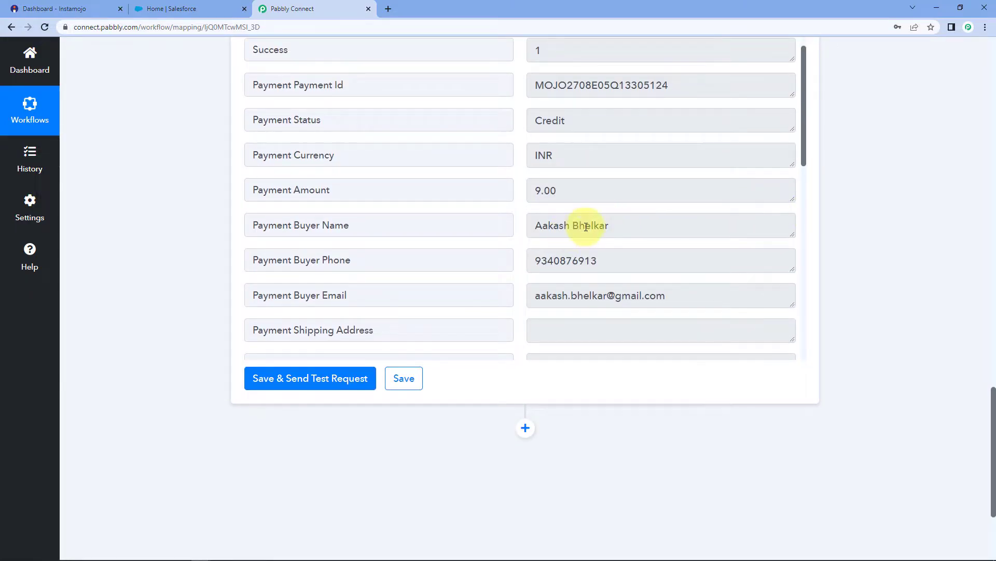
pyautogui.moveTo(627, 229); pyautogui.dragTo(532, 226)
pyautogui.click(520, 223)
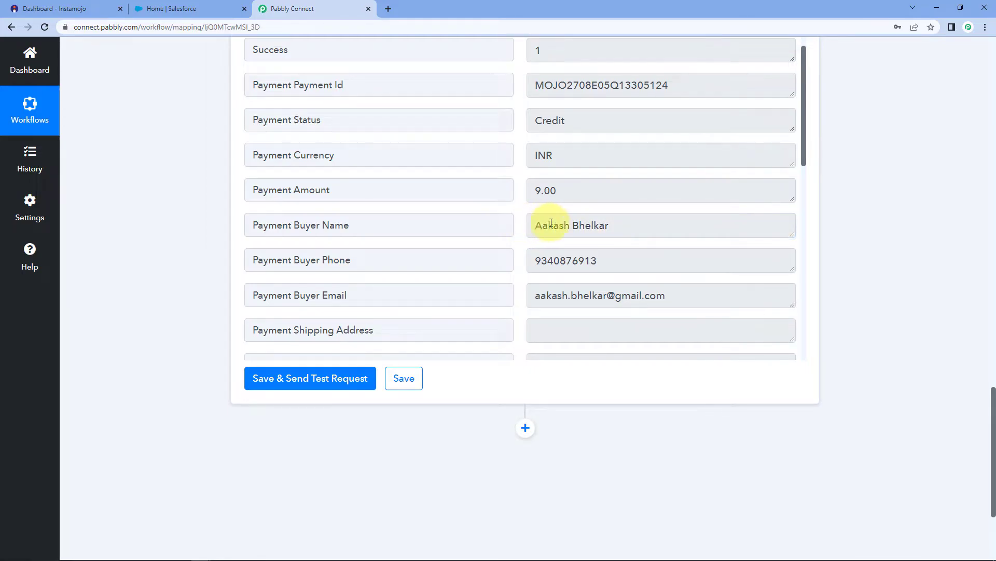
pyautogui.click(555, 222)
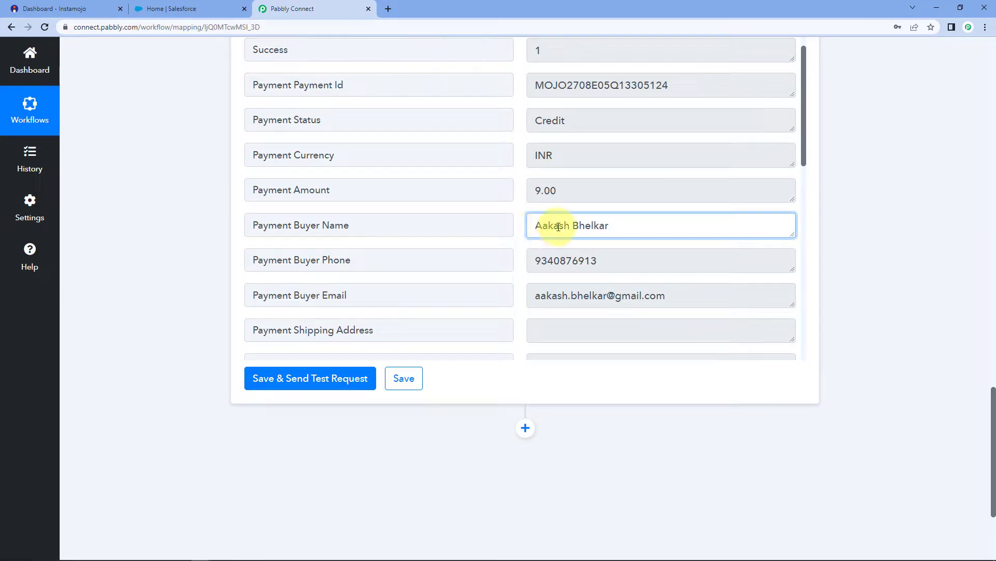
pyautogui.moveTo(547, 227); pyautogui.dragTo(605, 225)
pyautogui.click(489, 225)
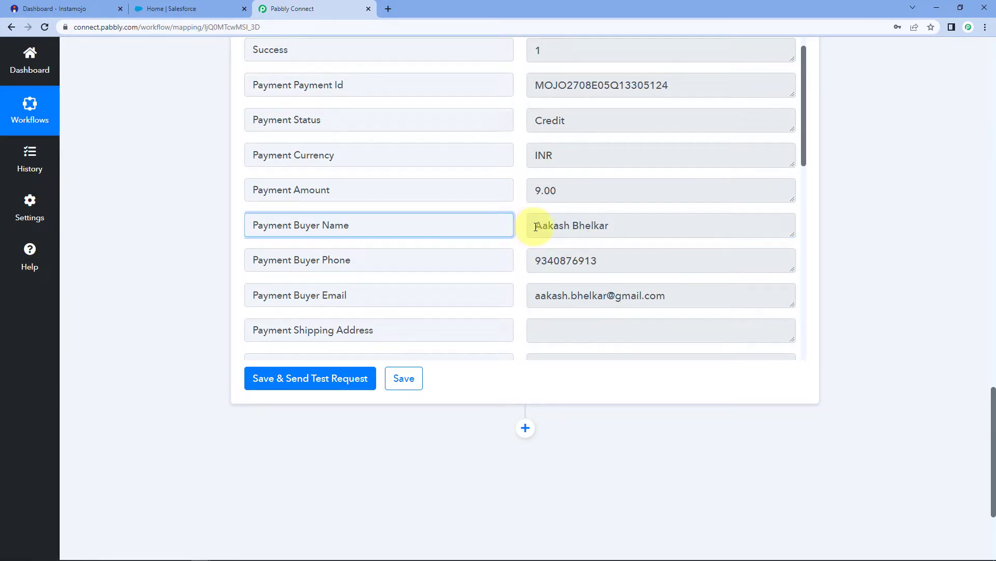
pyautogui.moveTo(536, 227); pyautogui.dragTo(630, 227)
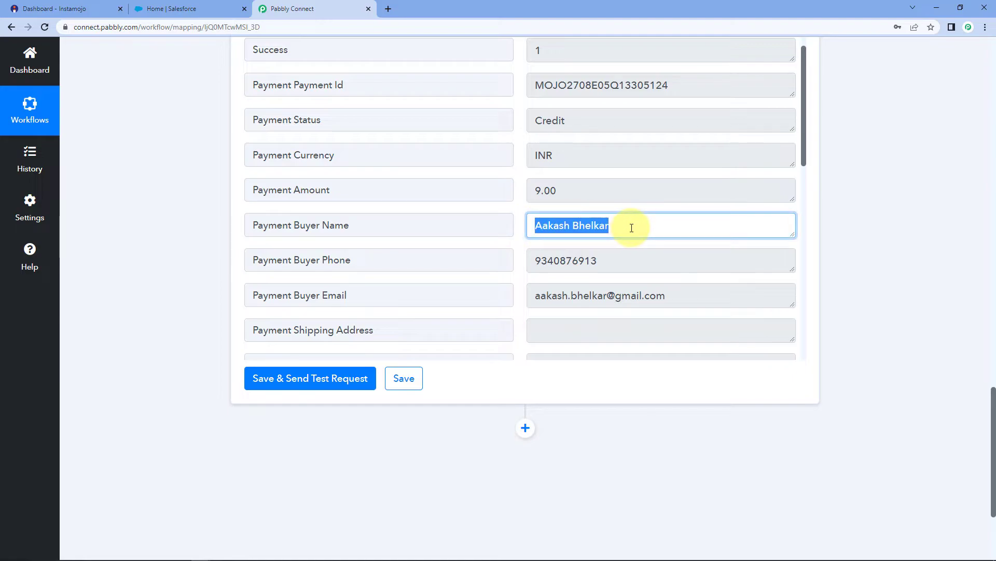
pyautogui.click(631, 228)
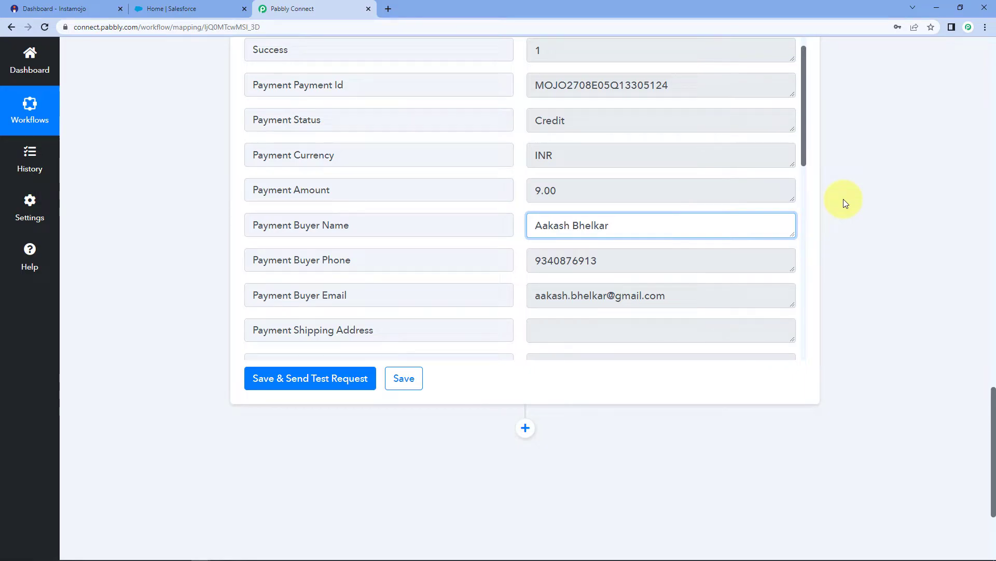
# Add a Text Formatter by Pabbly action step with the Split Text event and connect it.
pyautogui.scroll(-3, 842, 198)
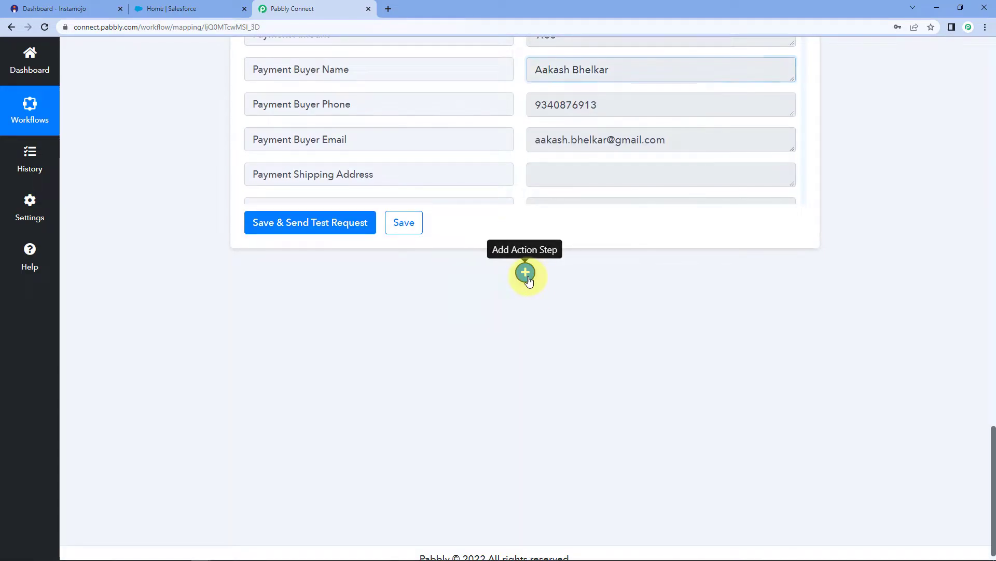
pyautogui.click(526, 273)
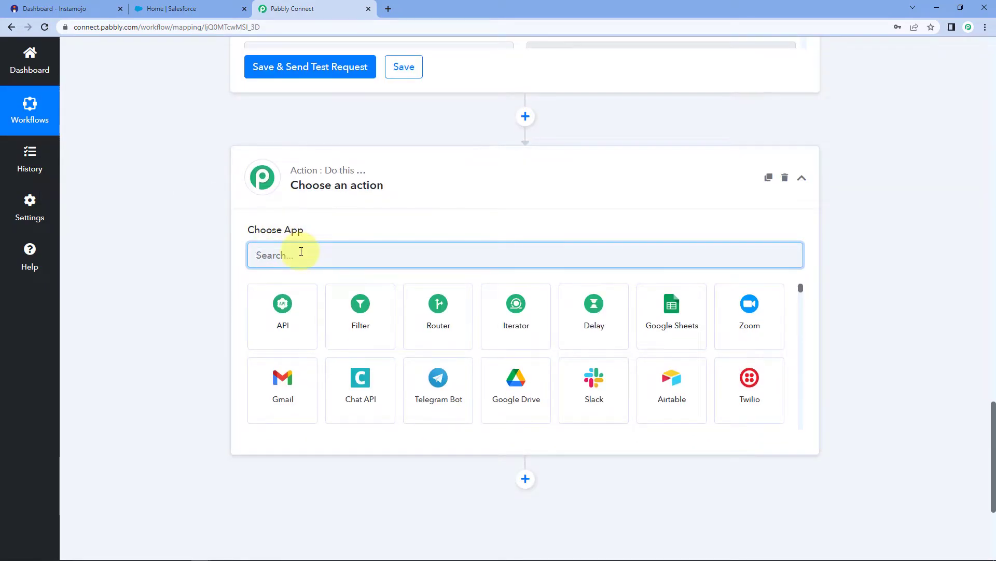
pyautogui.write('Text')
pyautogui.click(380, 312)
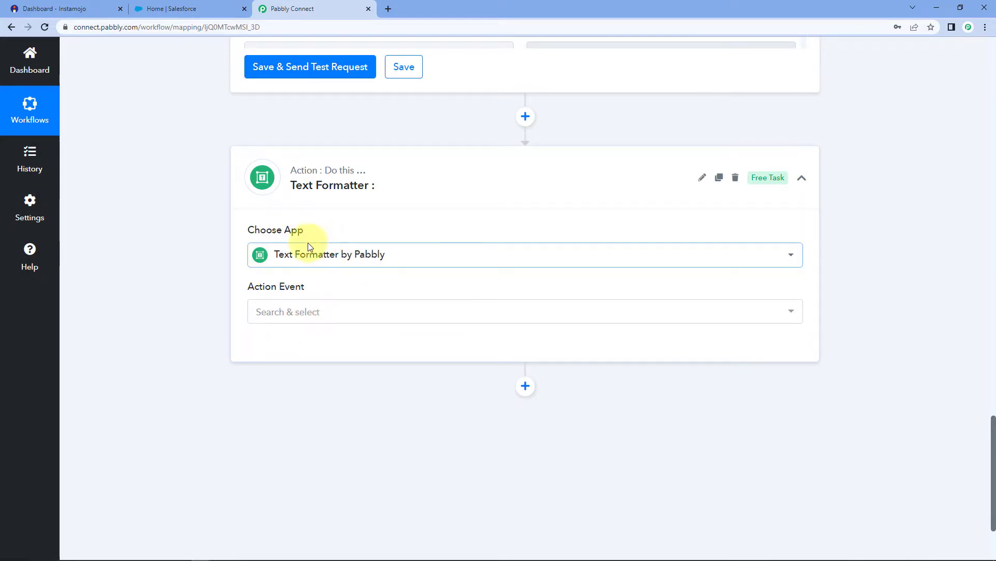
pyautogui.click(332, 310)
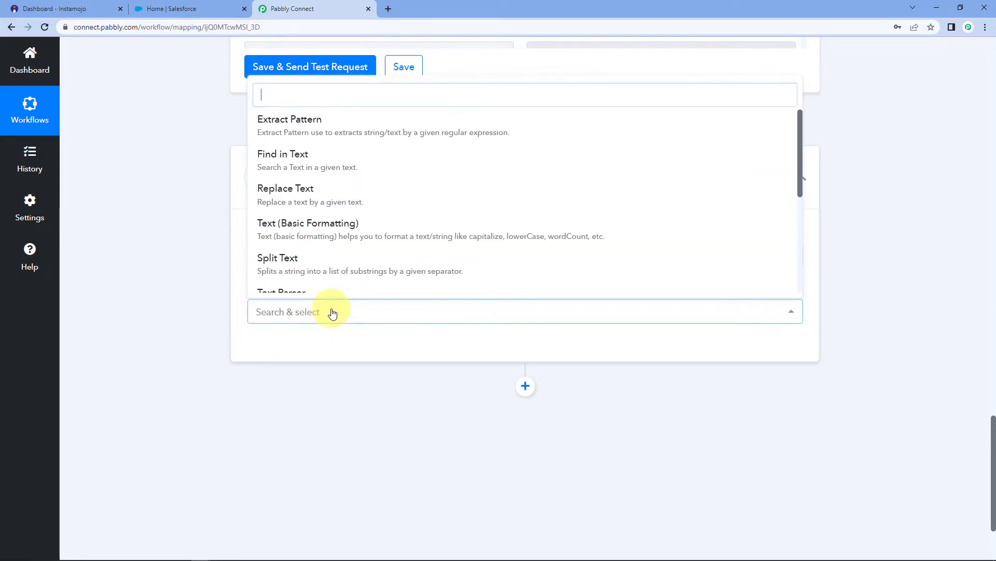
pyautogui.click(289, 259)
pyautogui.click(265, 348)
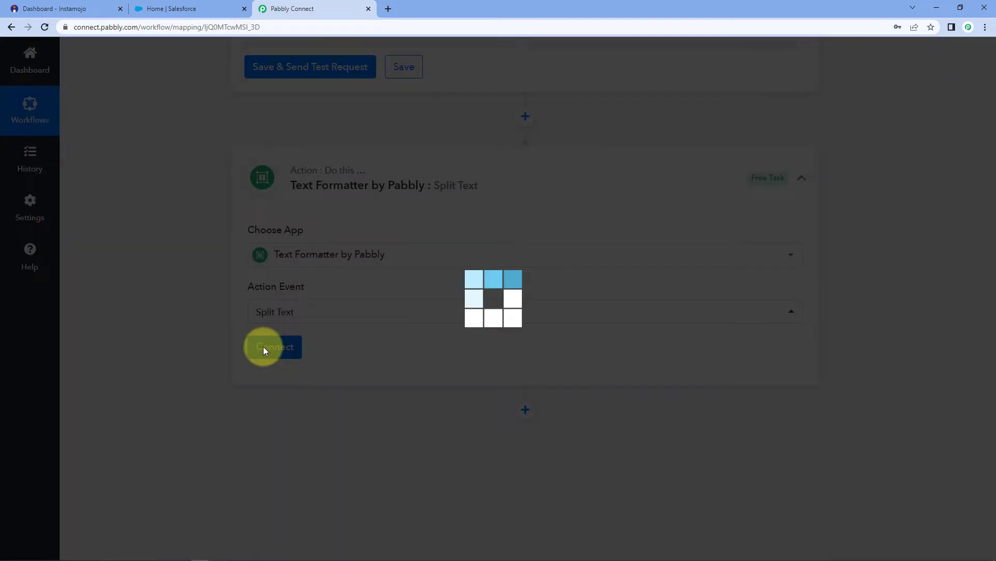
# Review the full buyer name value, then focus the Text to Split field.
pyautogui.scroll(-1, 207, 347)
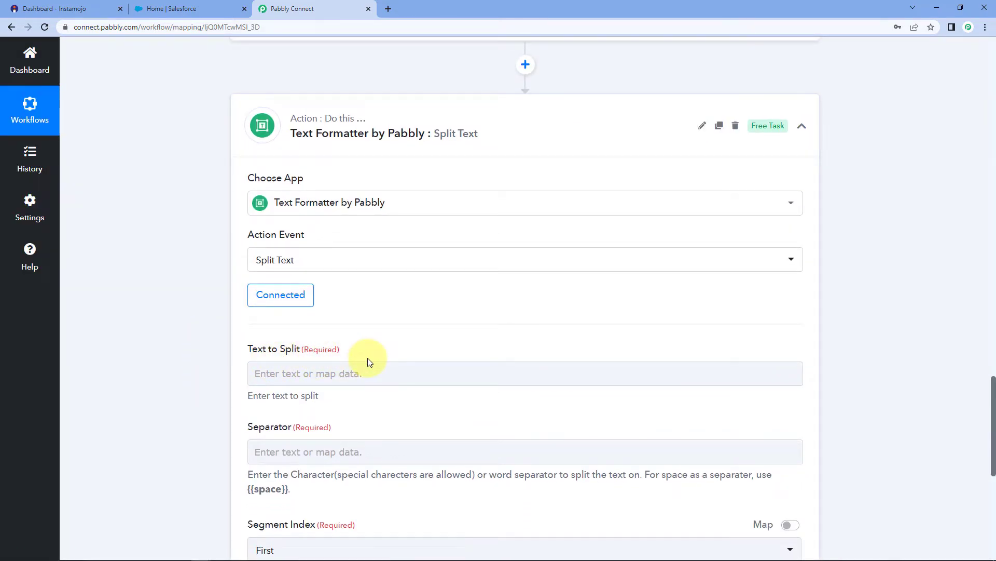
pyautogui.scroll(7, 367, 357)
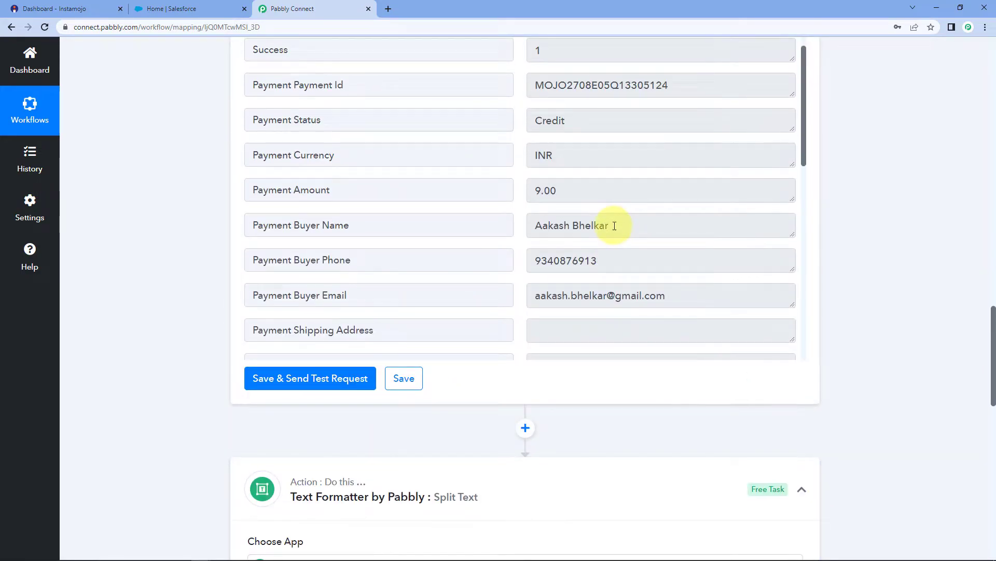
pyautogui.moveTo(624, 230); pyautogui.dragTo(499, 229)
pyautogui.click(530, 225)
pyautogui.click(533, 226)
pyautogui.click(621, 226)
pyautogui.click(886, 215)
pyautogui.scroll(-7, 825, 238)
pyautogui.scroll(-3, 644, 292)
pyautogui.click(331, 211)
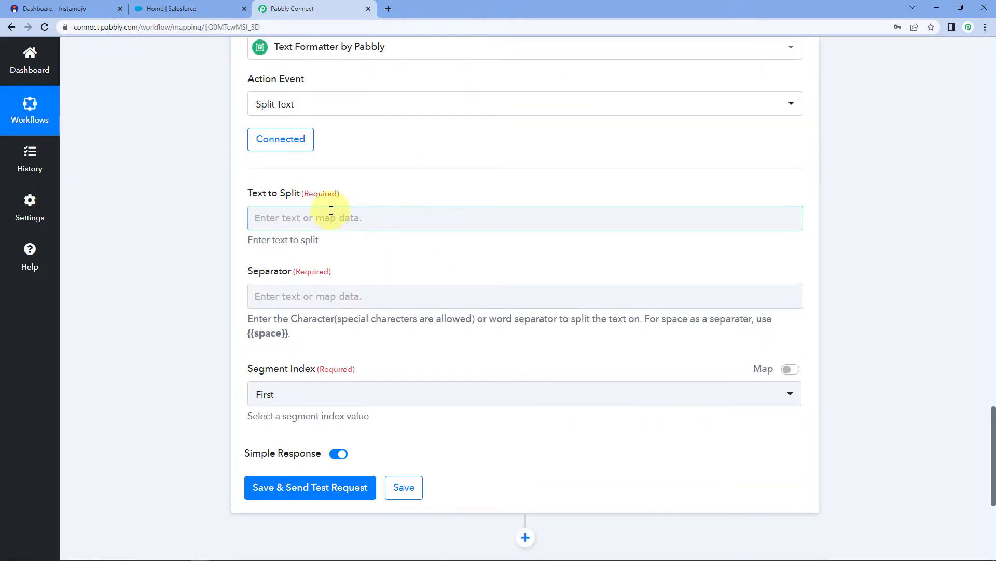
pyautogui.scroll(-2, 217, 227)
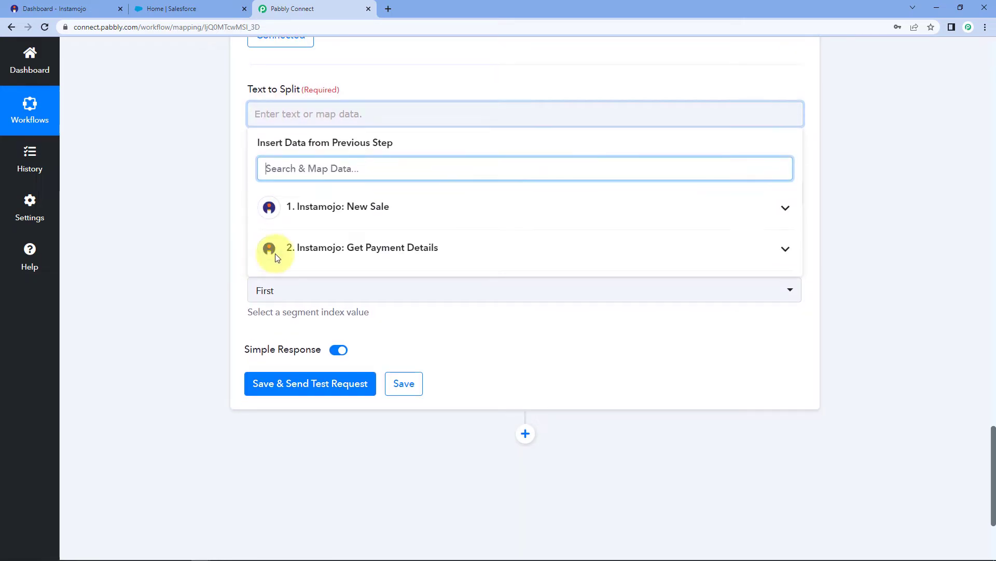
# Map Payment Buyer Name from Get Payment Details into Text to Split.
pyautogui.click(380, 248)
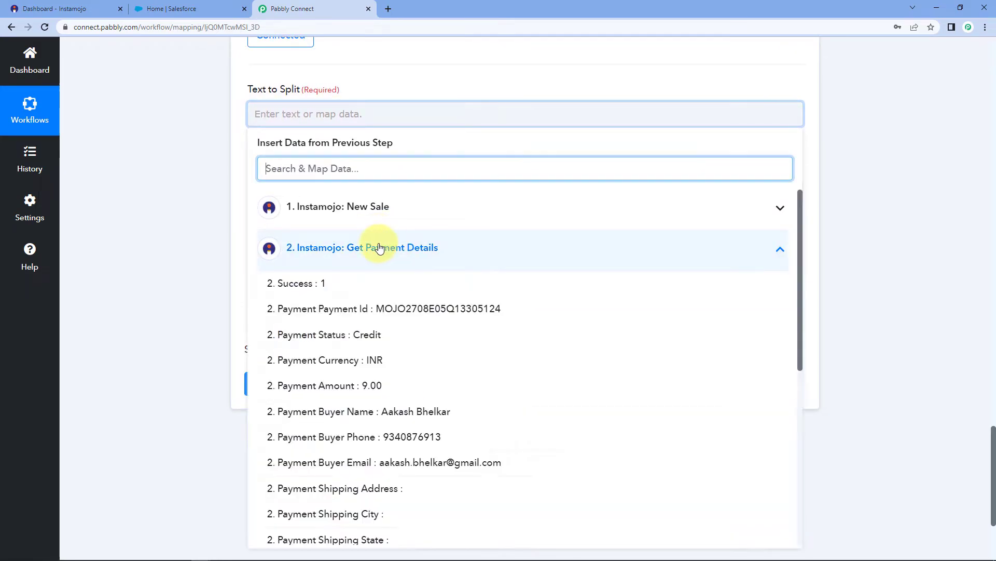
pyautogui.click(410, 411)
pyautogui.click(206, 234)
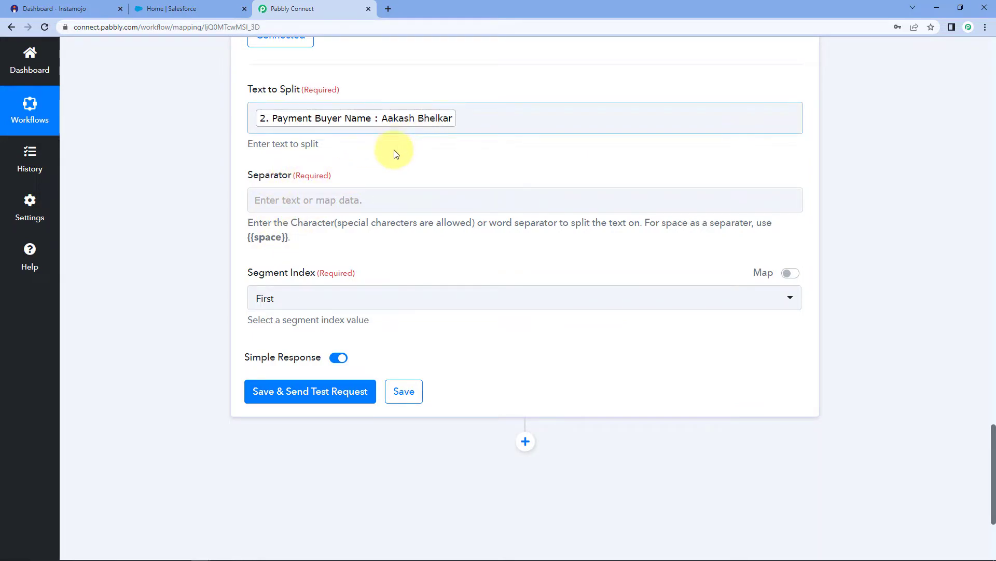
pyautogui.click(418, 122)
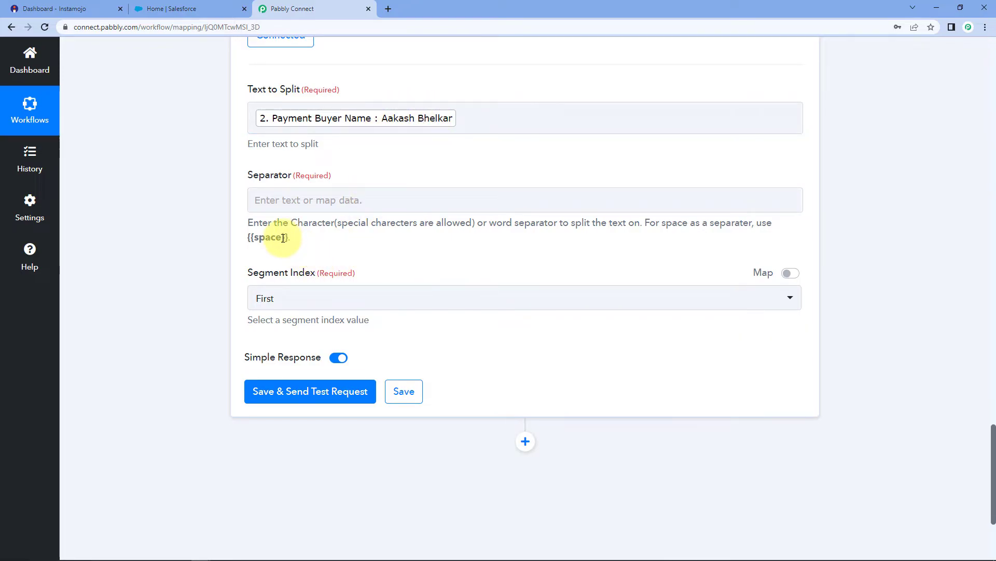
# Set the separator to {{space}} and Segment Index to All, then save and send a test.
pyautogui.moveTo(290, 239); pyautogui.dragTo(252, 239)
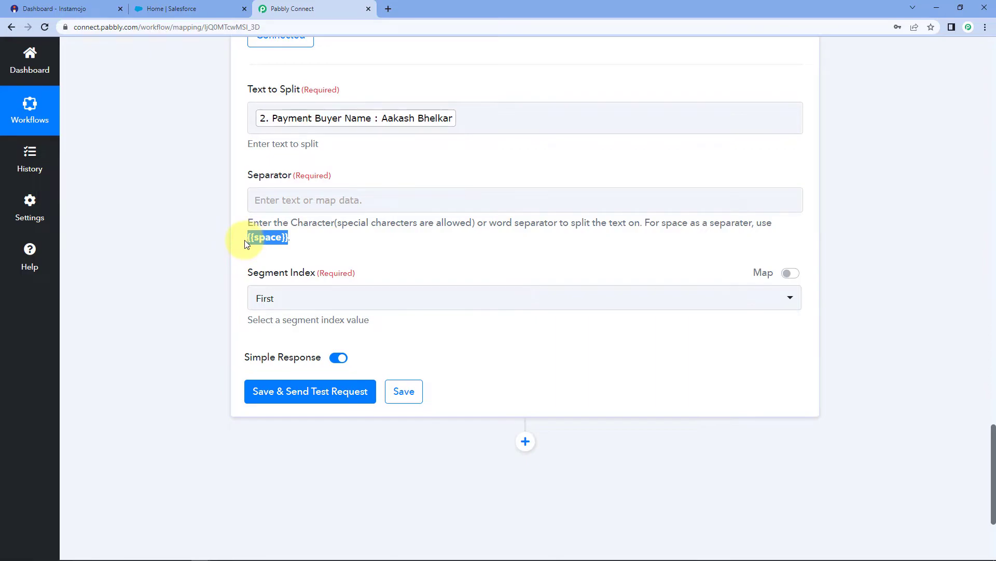
pyautogui.click(307, 202)
pyautogui.write('{{space}}')
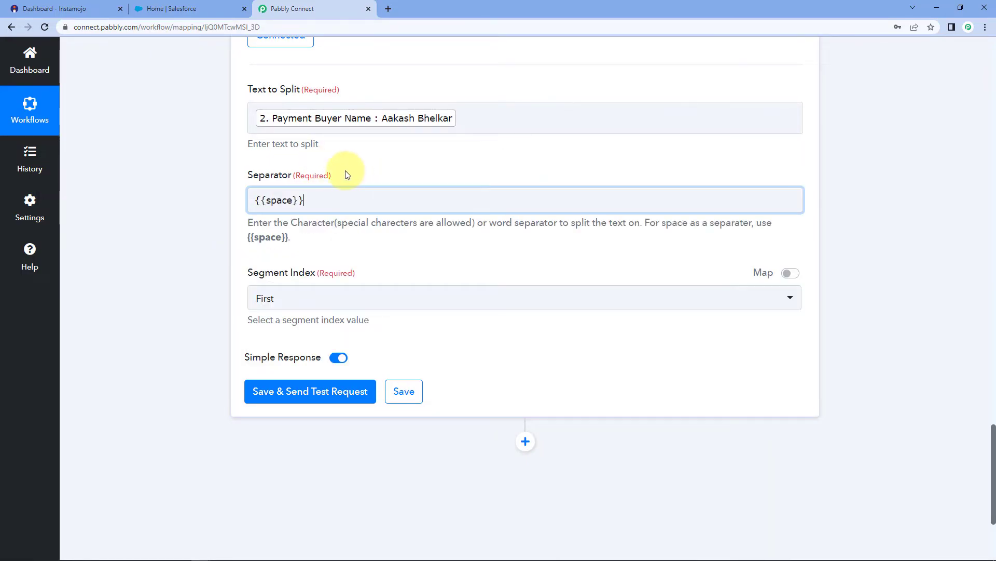
pyautogui.click(324, 296)
pyautogui.click(265, 445)
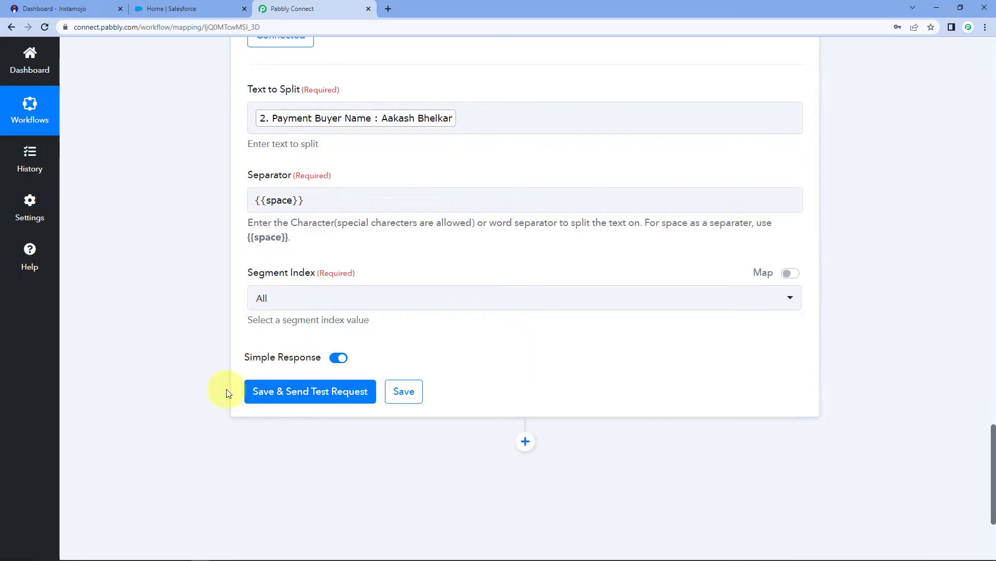
pyautogui.click(294, 389)
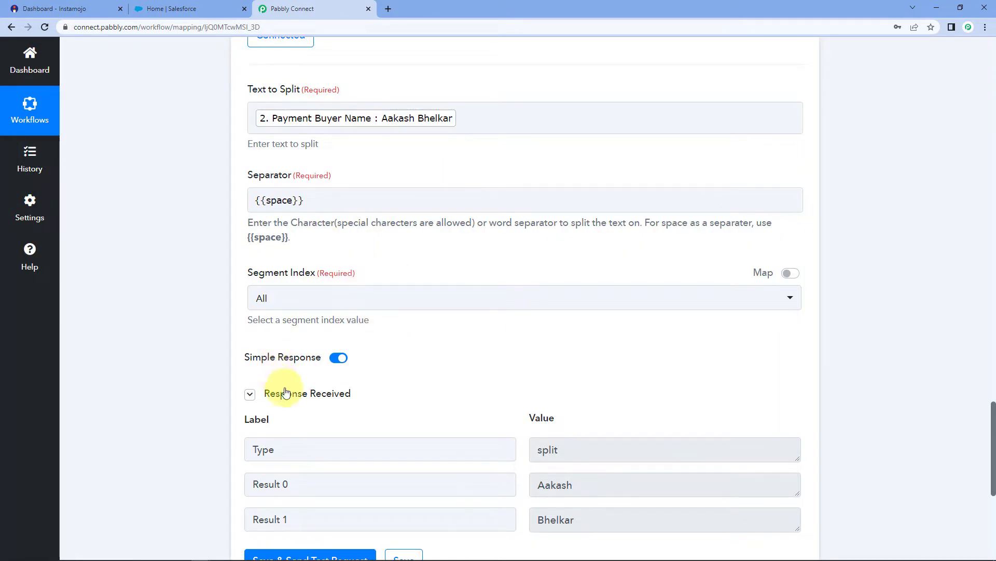
# Check that Result 0 holds the first name and Result 1 the surname.
pyautogui.scroll(-2, 402, 374)
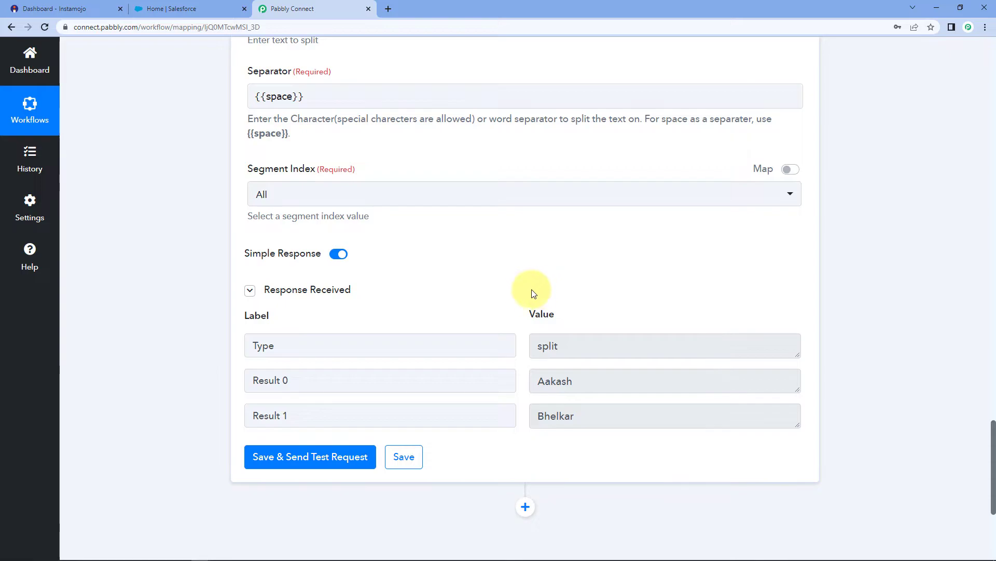
pyautogui.scroll(-2, 550, 319)
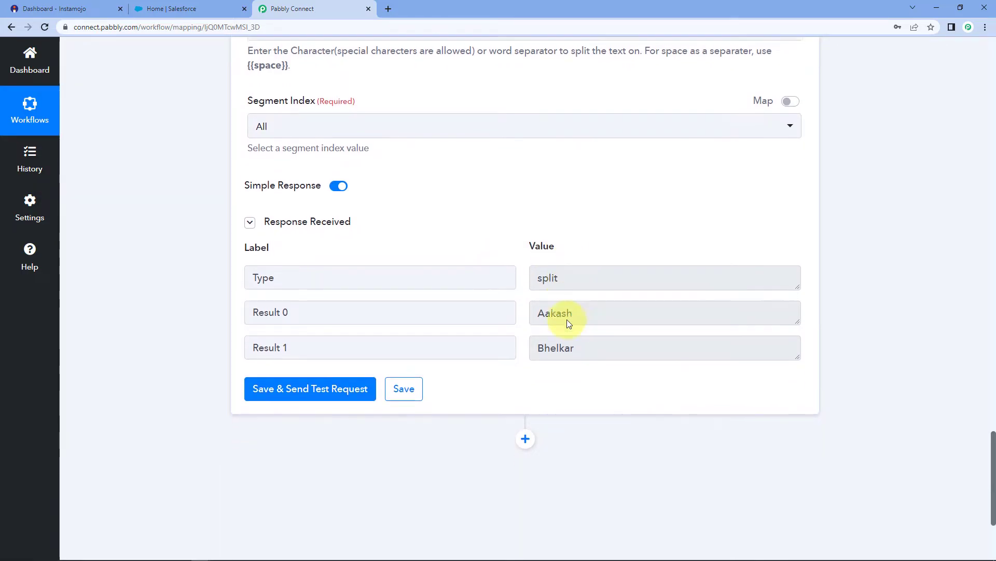
pyautogui.moveTo(616, 275); pyautogui.dragTo(535, 277)
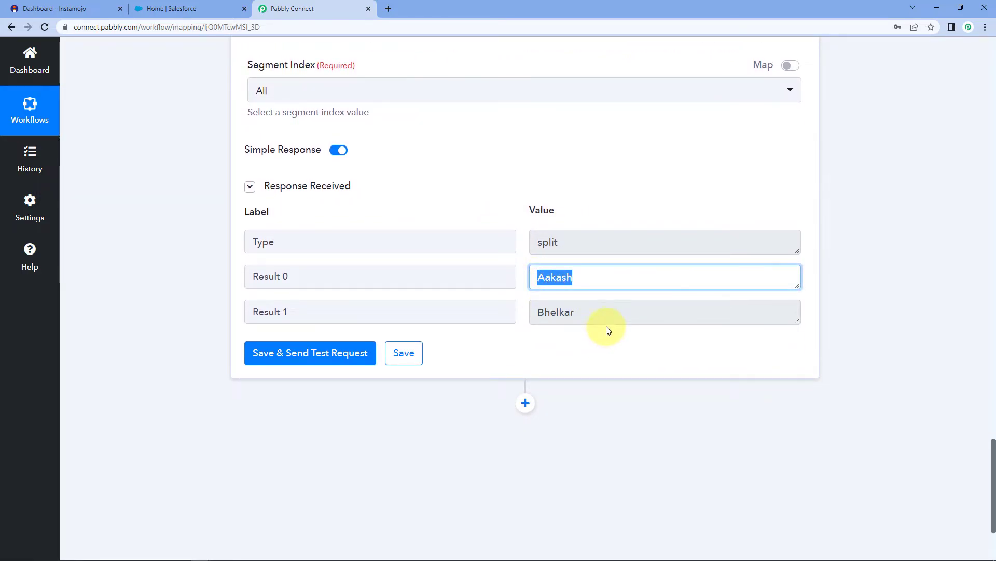
pyautogui.moveTo(602, 314); pyautogui.dragTo(512, 311)
pyautogui.click(528, 284)
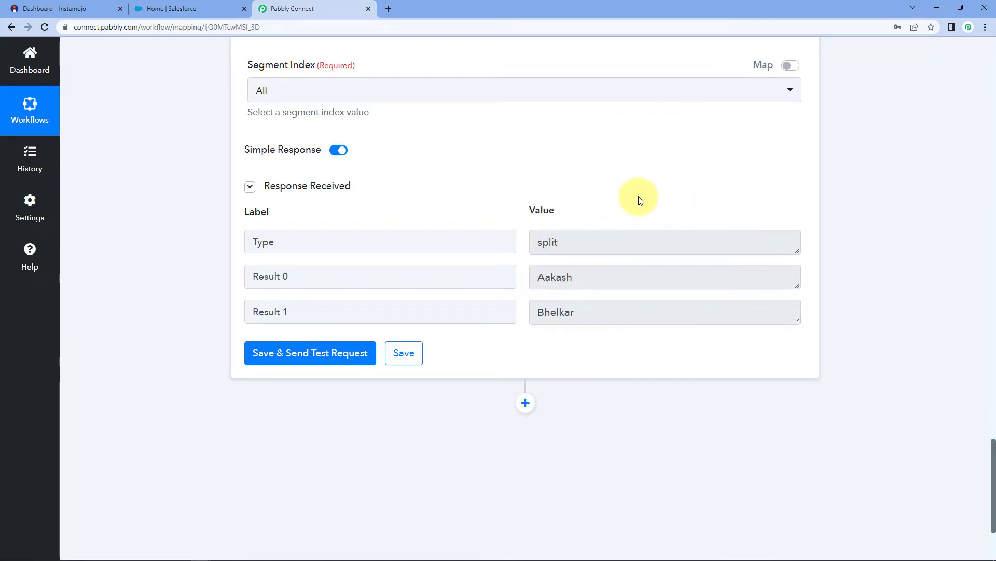
pyautogui.scroll(-3, 534, 380)
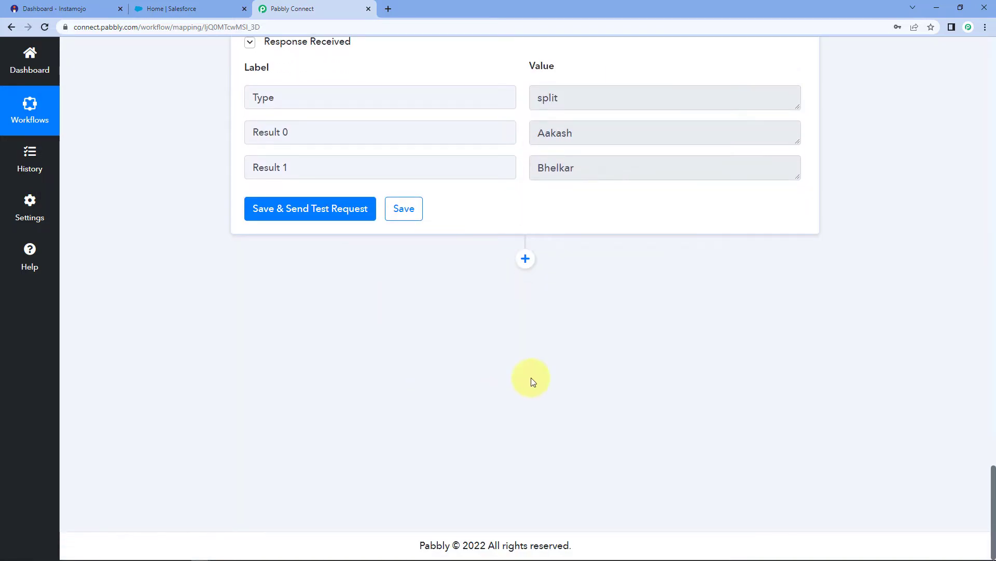
# Add a Salesforce action step after the Split Text step.
pyautogui.click(525, 258)
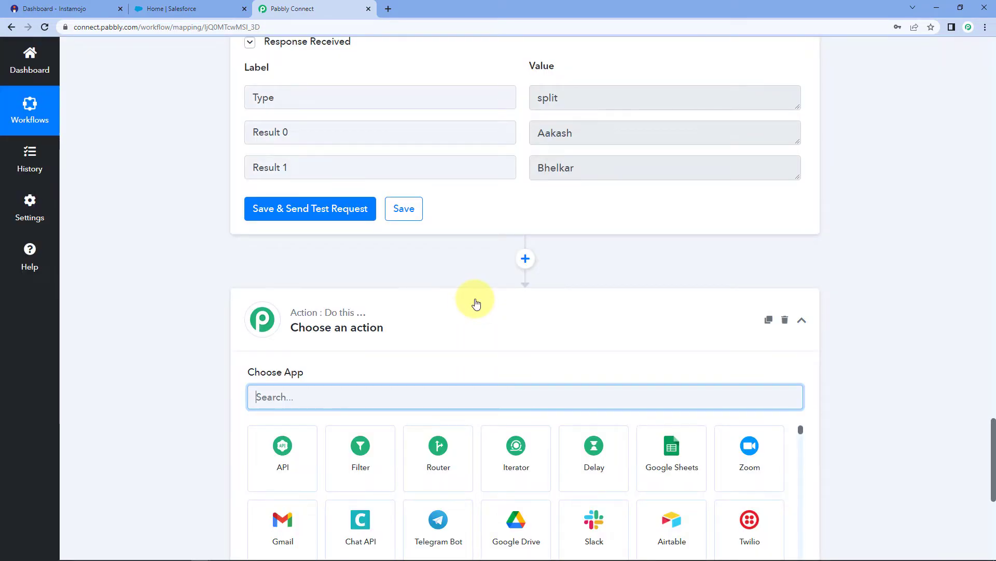
pyautogui.scroll(-3, 417, 303)
pyautogui.write('S')
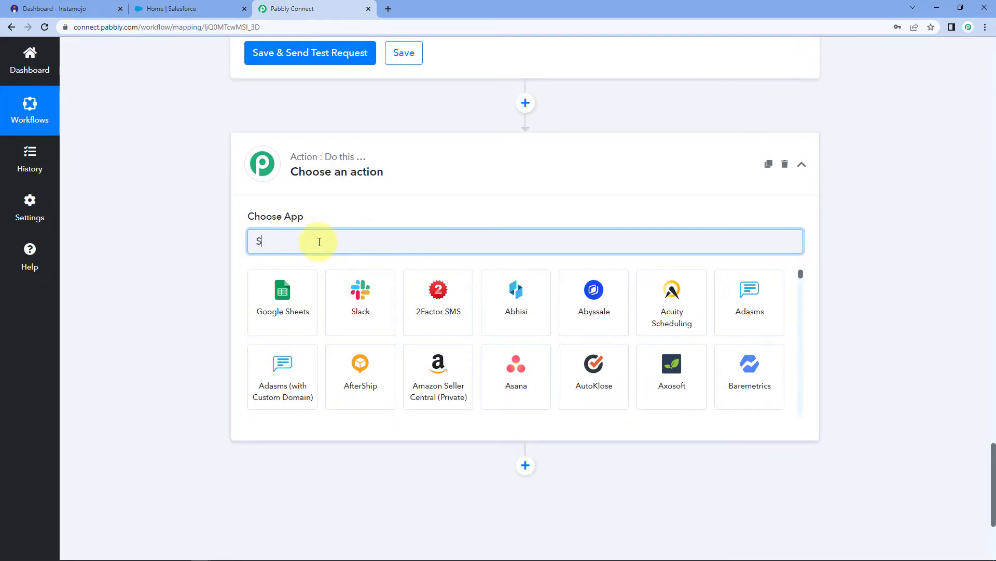
pyautogui.write('alesfo')
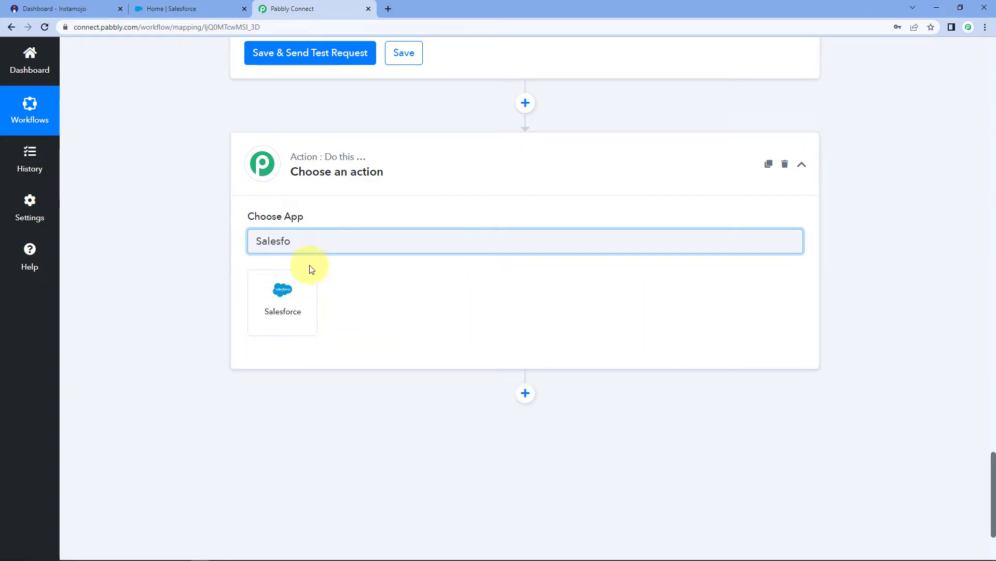
pyautogui.click(305, 289)
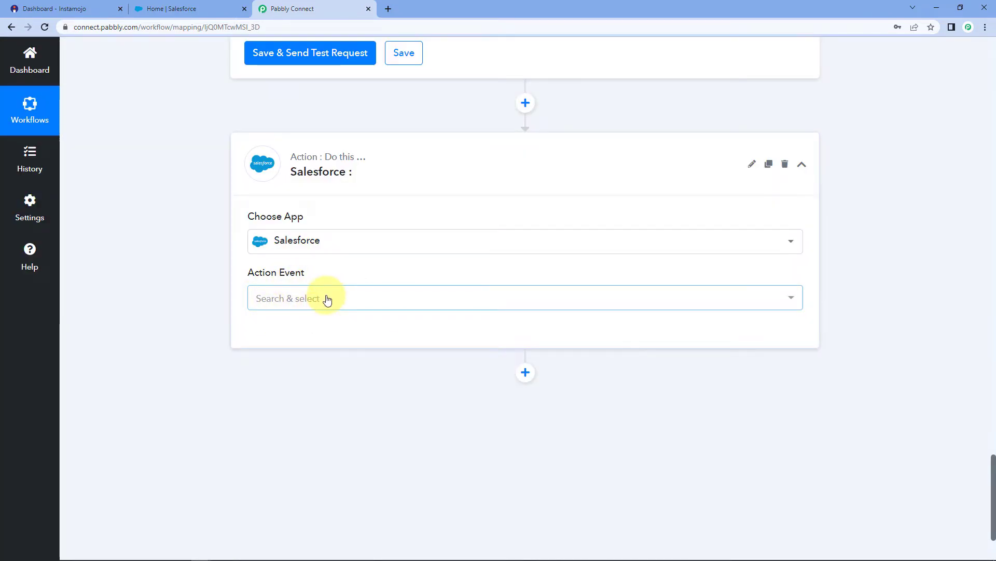
# Set the action event to Create Contact and start connecting a Salesforce account.
pyautogui.click(327, 296)
pyautogui.scroll(-2, 216, 326)
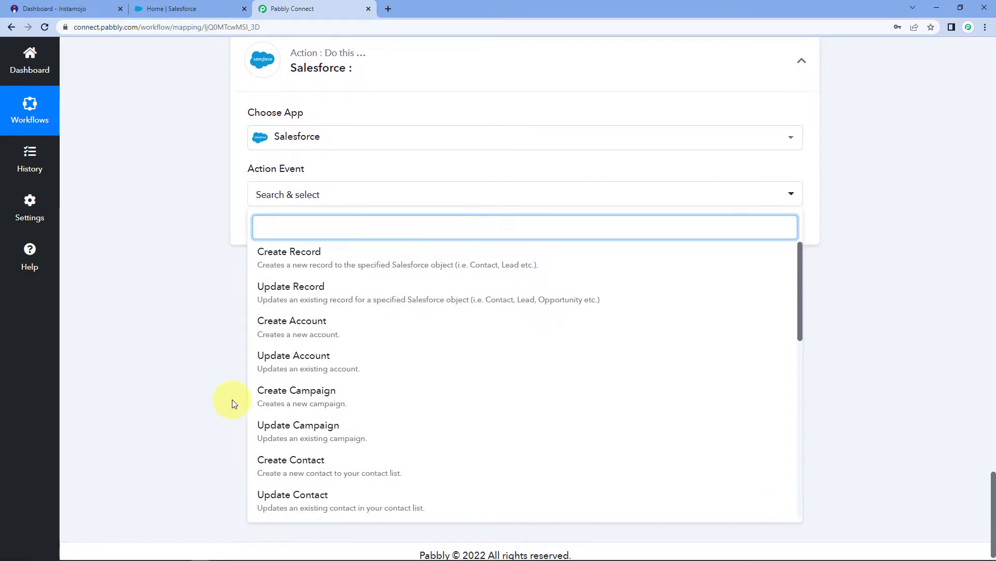
pyautogui.click(276, 460)
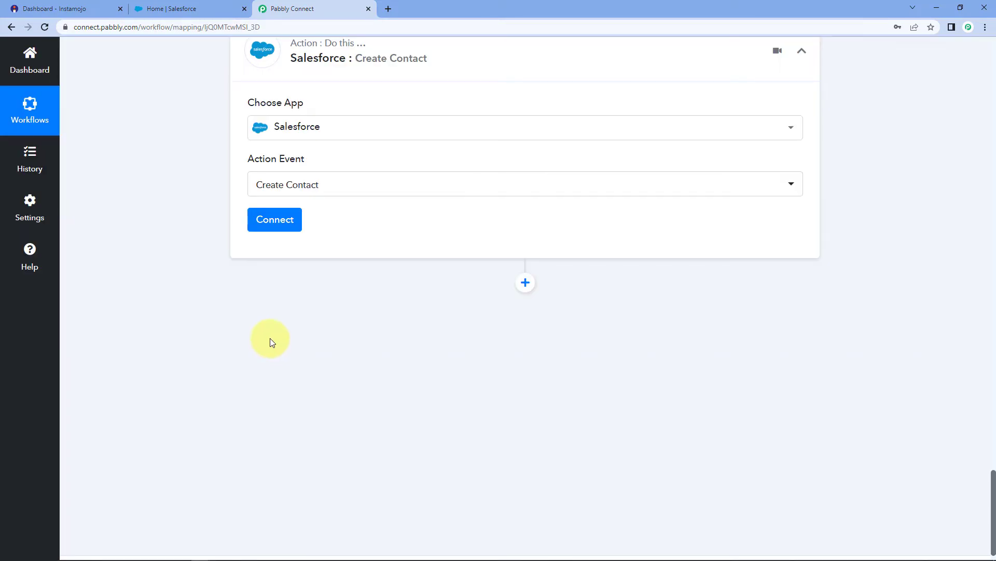
pyautogui.click(275, 220)
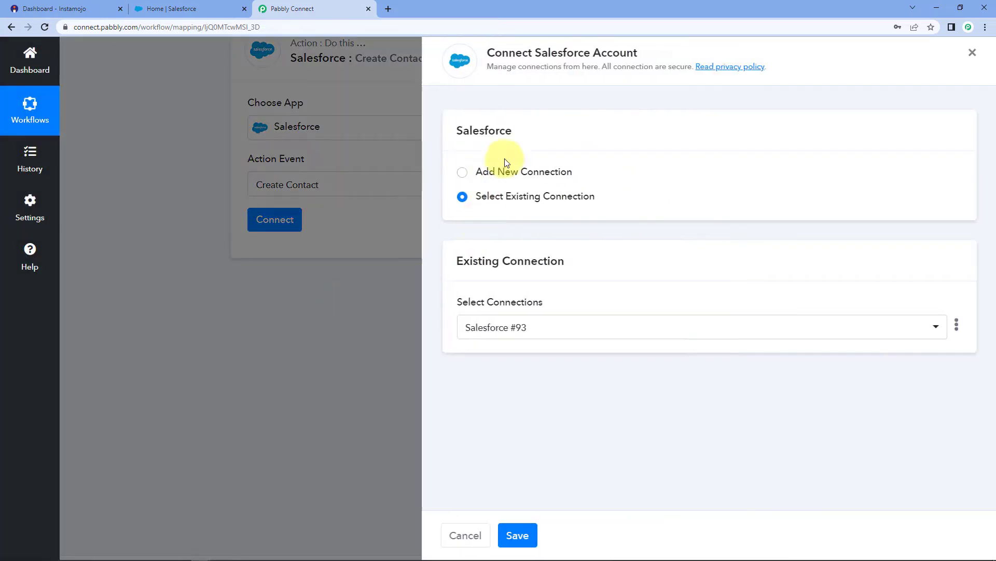
# Add a new Salesforce connection and allow Pabbly Connect access in the authorization popup.
pyautogui.click(462, 173)
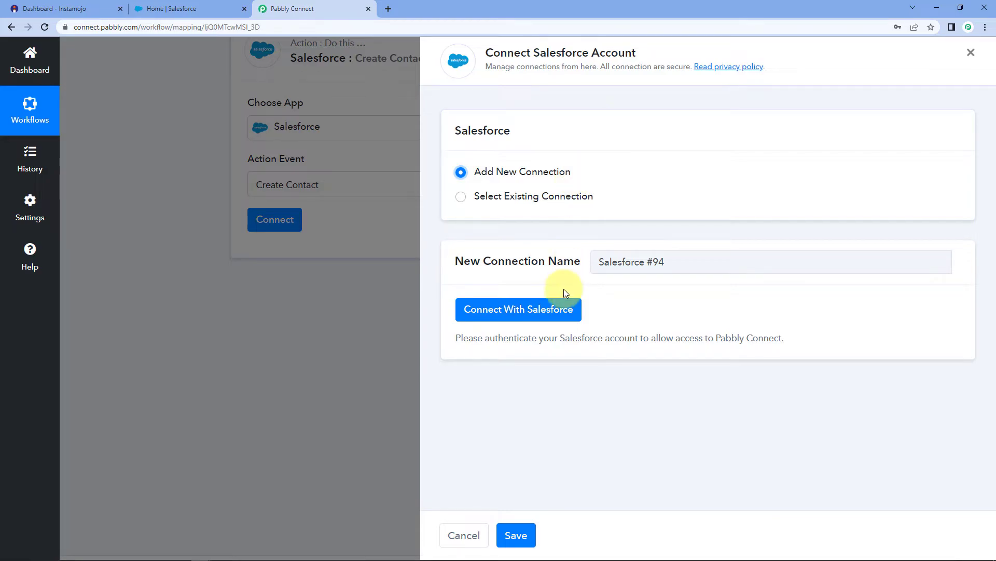
pyautogui.click(551, 317)
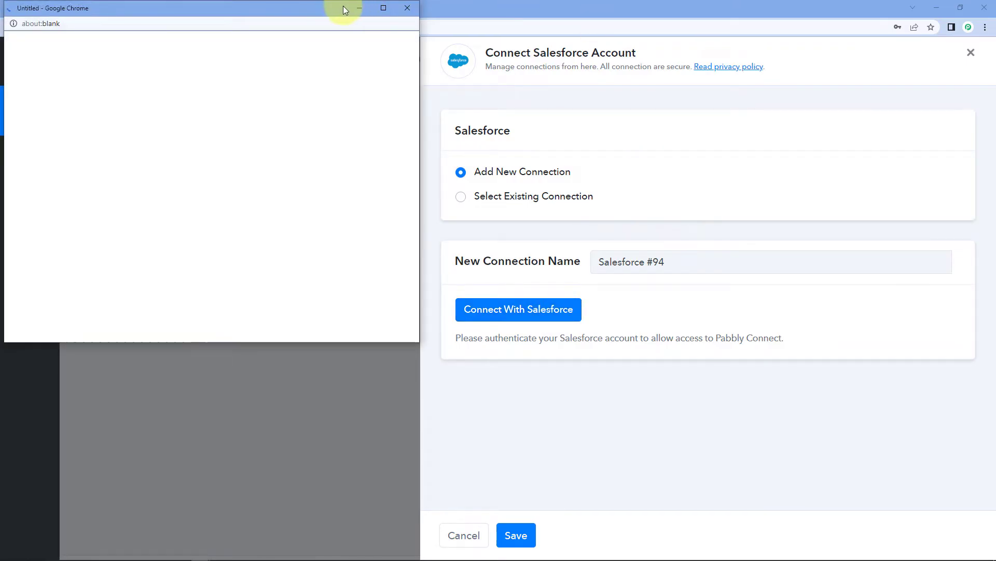
pyautogui.moveTo(229, 5); pyautogui.dragTo(229, 42)
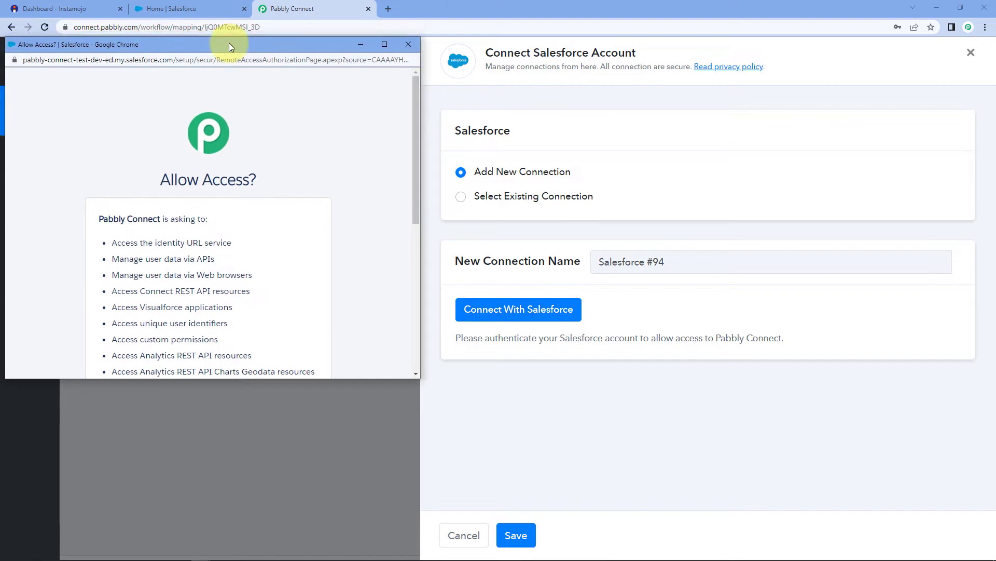
pyautogui.click(215, 11)
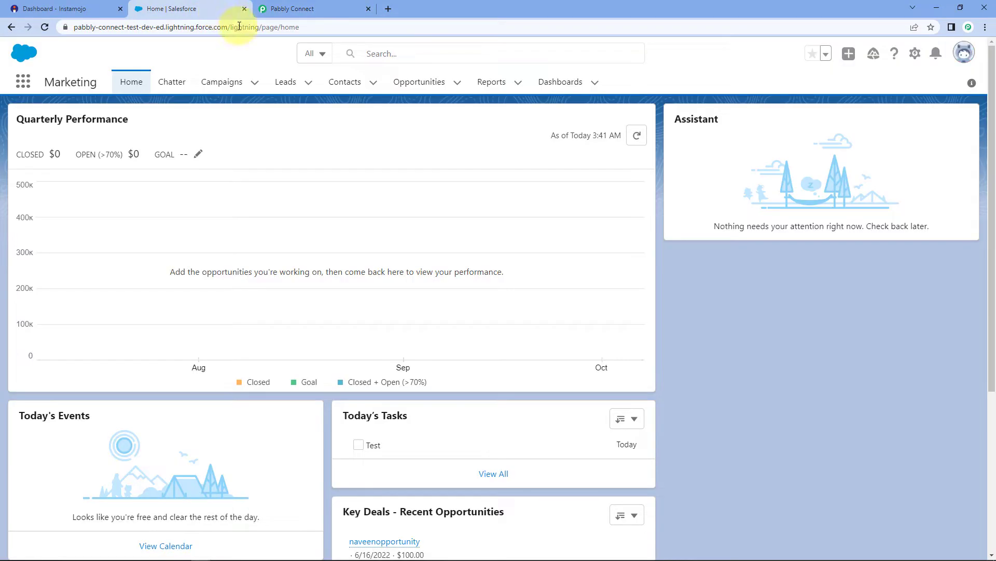
pyautogui.click(297, 9)
pyautogui.hotkey('alt', 'Tab')
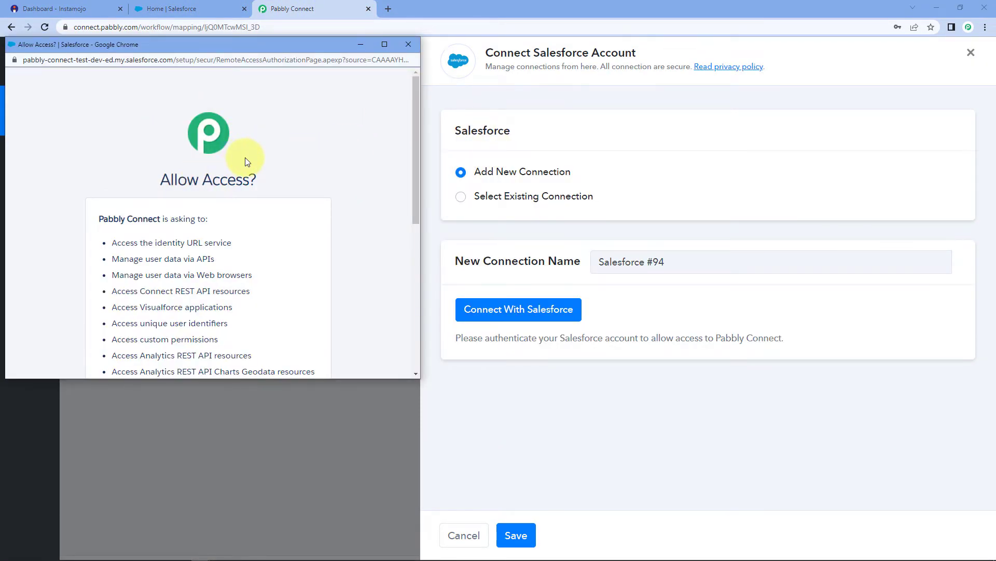
pyautogui.scroll(-5, 247, 162)
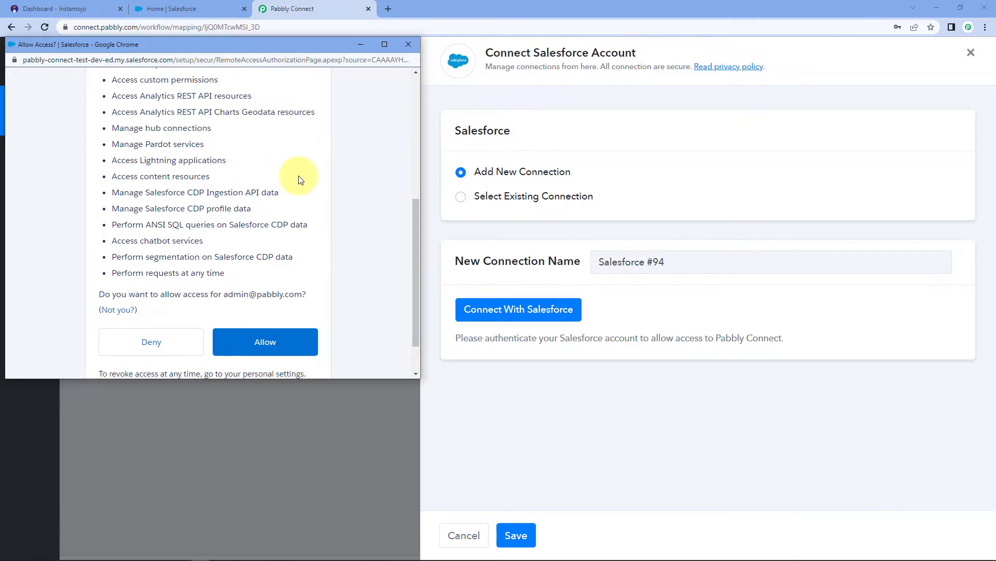
pyautogui.click(301, 340)
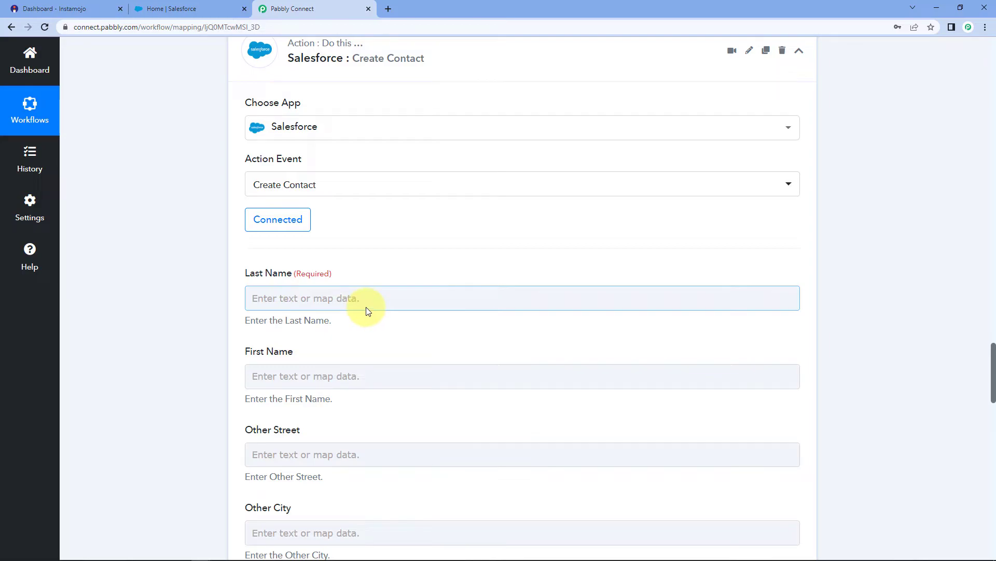
pyautogui.scroll(-3, 386, 251)
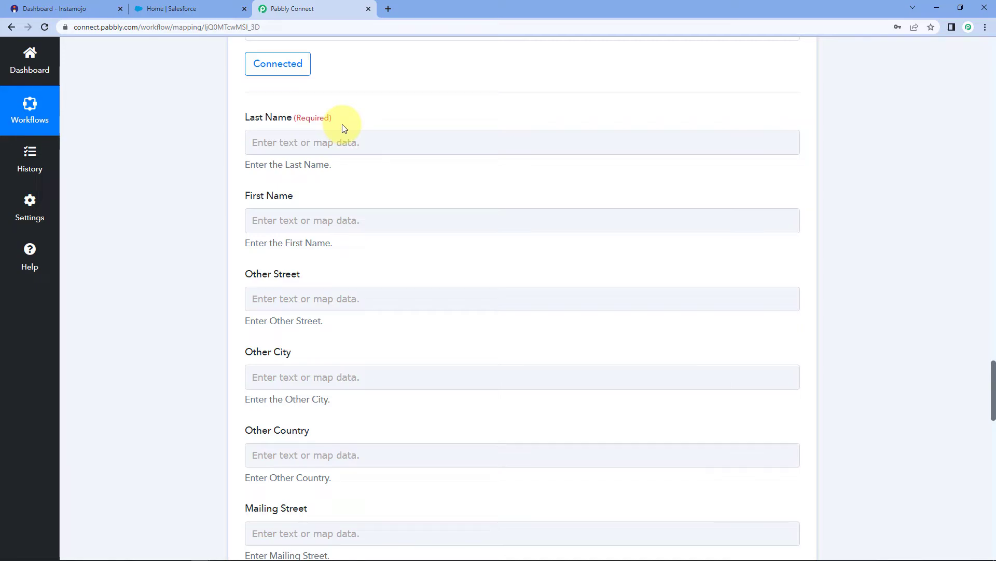
pyautogui.scroll(9, 341, 125)
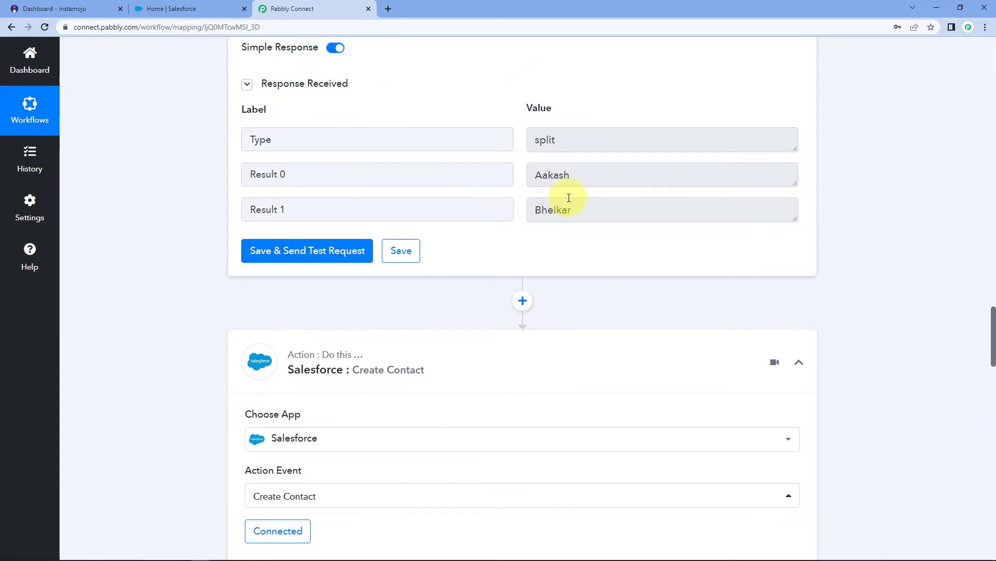
pyautogui.moveTo(590, 174); pyautogui.dragTo(523, 176)
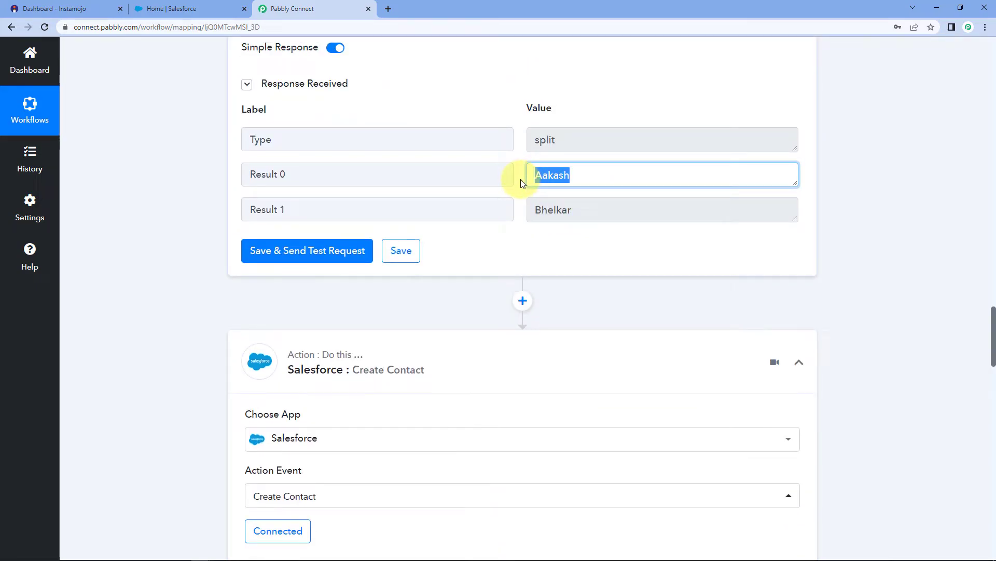
pyautogui.click(522, 183)
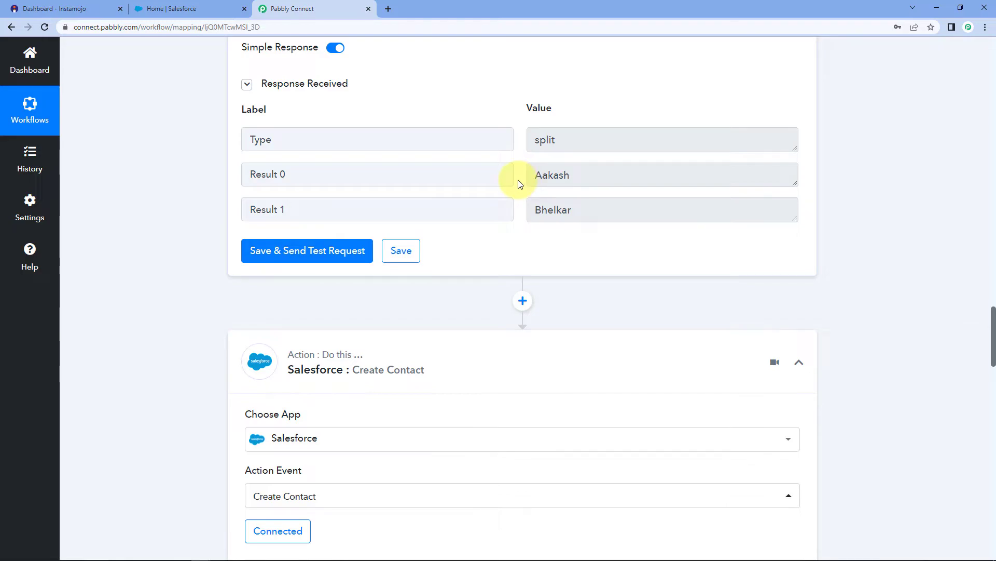
pyautogui.moveTo(576, 175); pyautogui.dragTo(509, 183)
pyautogui.moveTo(583, 209); pyautogui.dragTo(527, 240)
pyautogui.click(520, 189)
# Map Split Text Result 1 into the Last Name field.
pyautogui.click(527, 240)
pyautogui.scroll(-5, 340, 251)
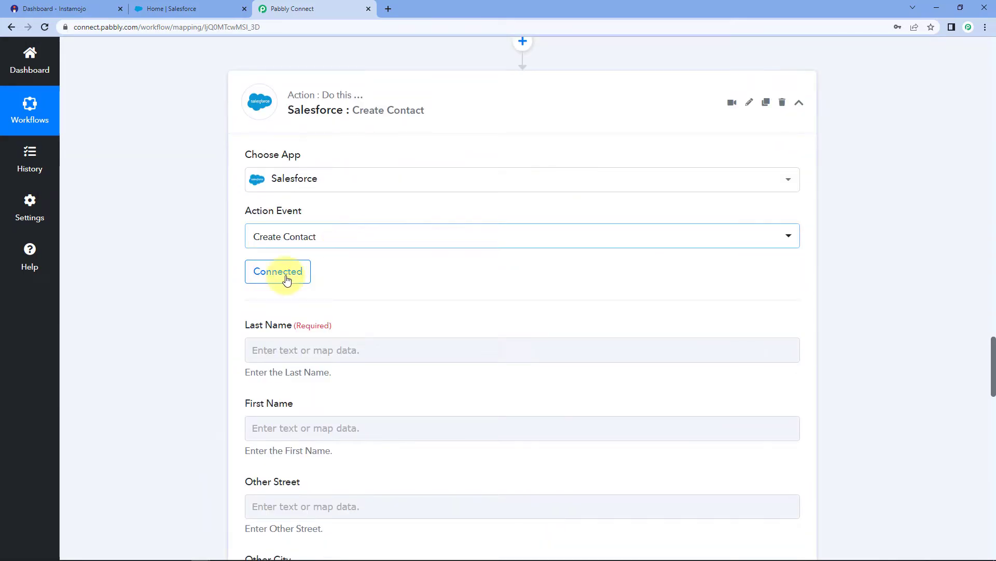
pyautogui.scroll(-2, 203, 319)
pyautogui.click(270, 249)
pyautogui.click(272, 247)
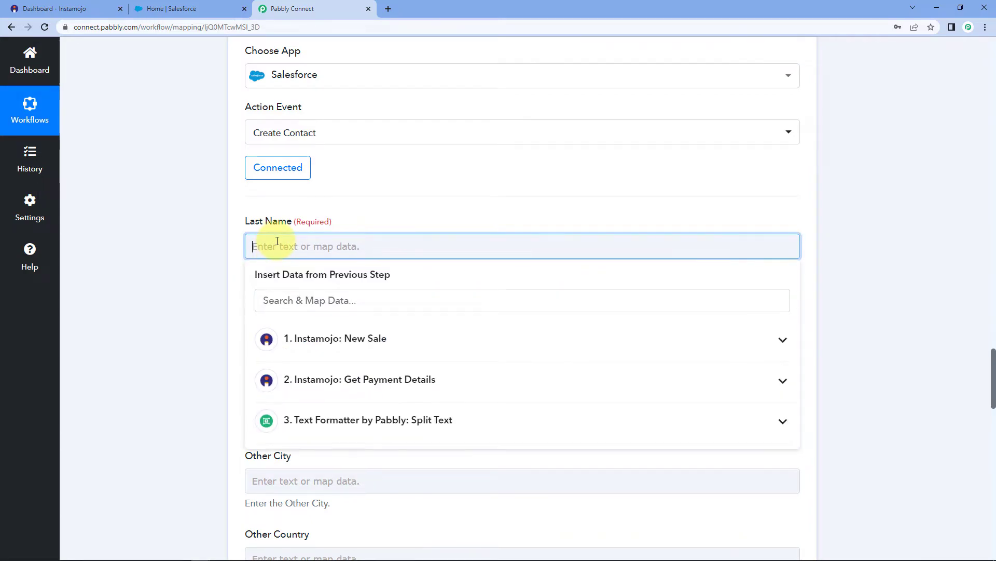
pyautogui.scroll(-2, 111, 334)
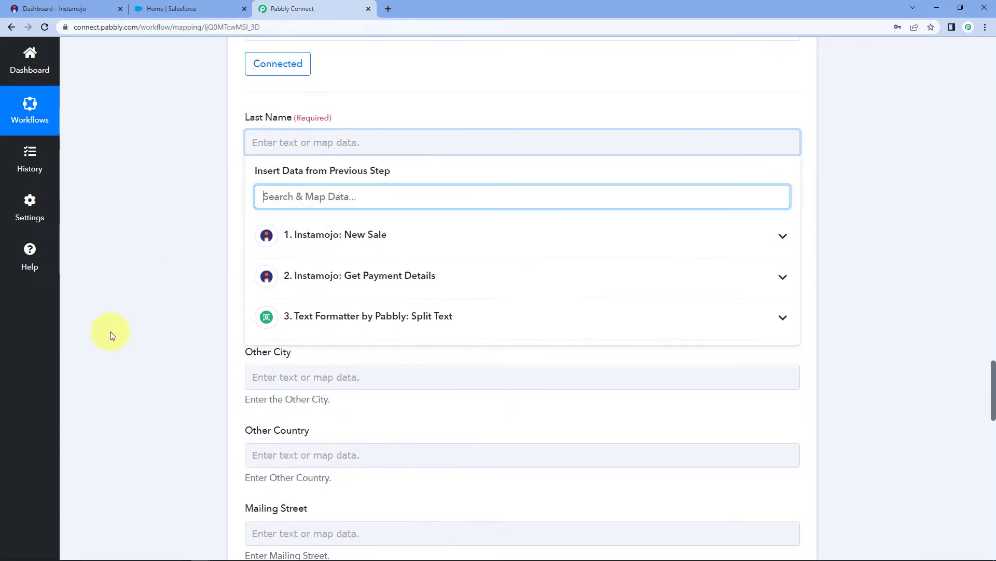
pyautogui.click(349, 322)
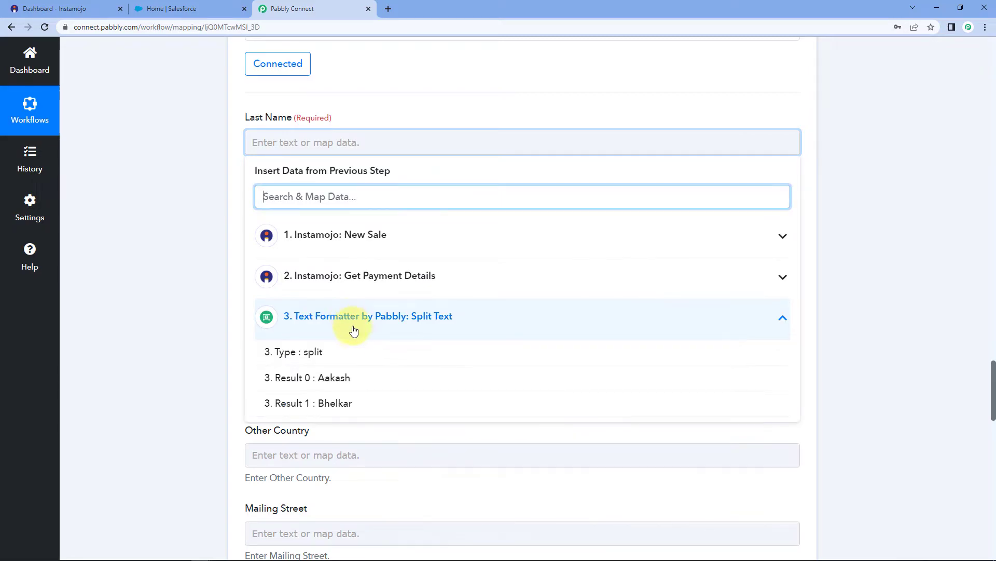
pyautogui.click(323, 404)
pyautogui.click(201, 287)
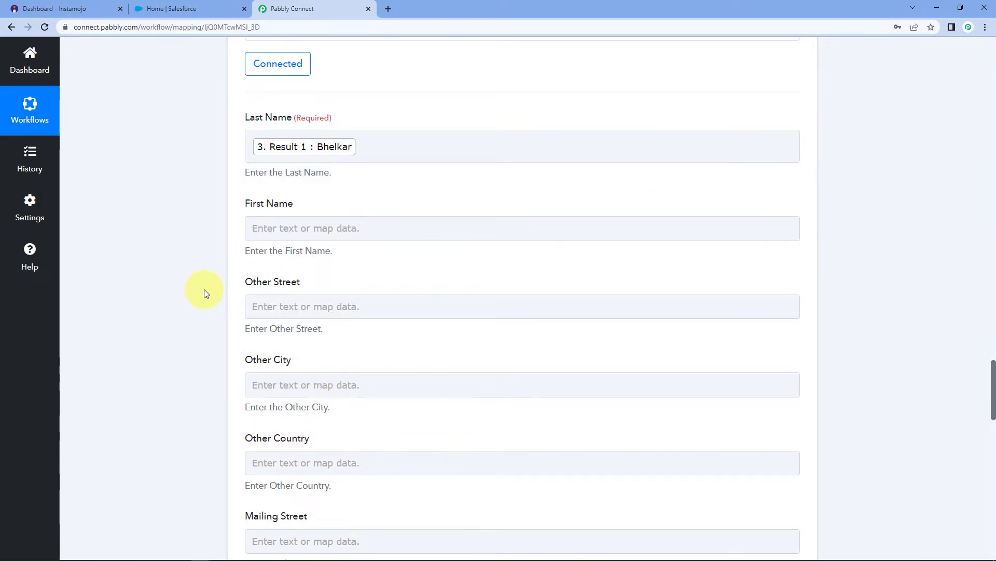
# Map Split Text Result 0 into the First Name field.
pyautogui.click(372, 228)
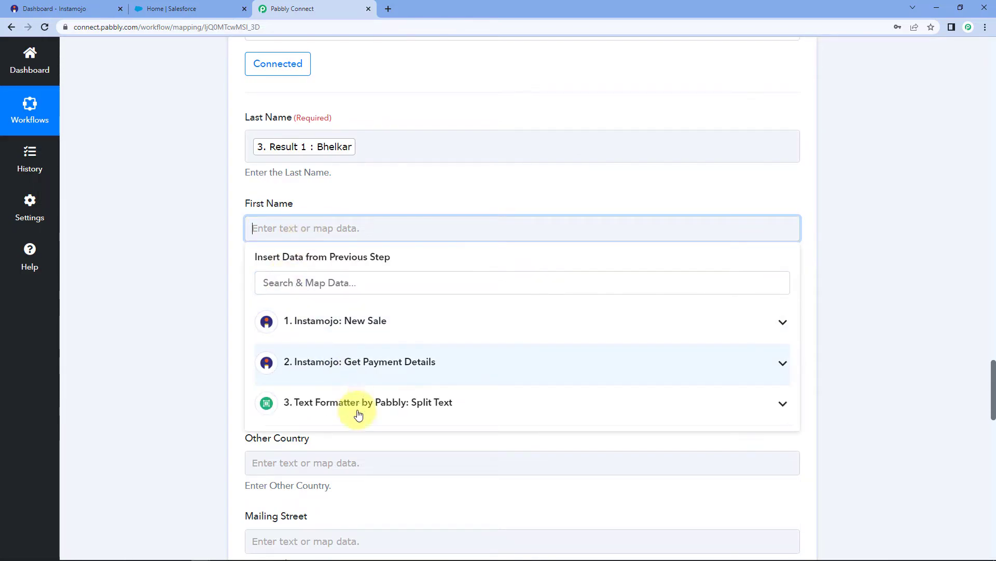
pyautogui.click(364, 409)
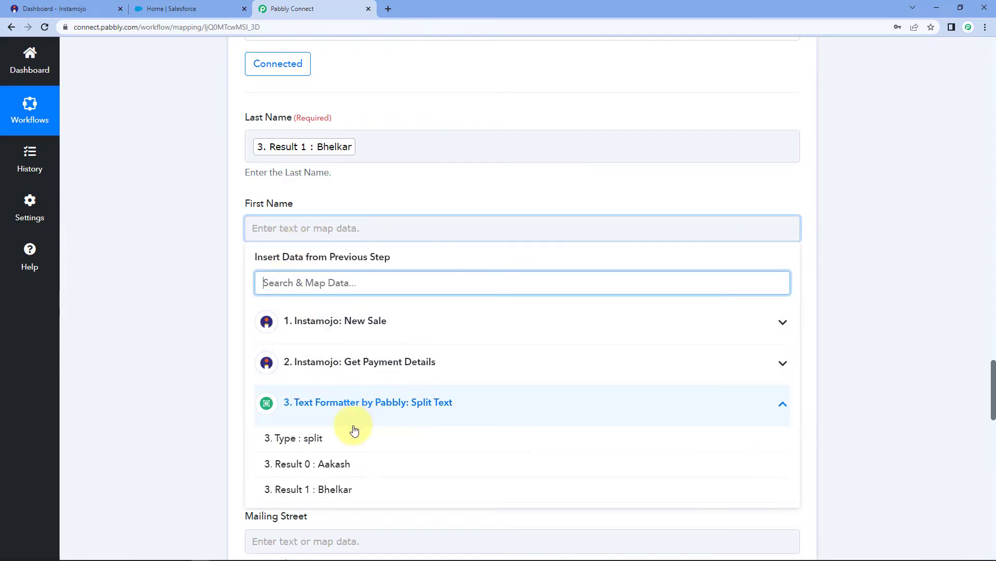
pyautogui.click(343, 465)
pyautogui.click(170, 245)
pyautogui.scroll(-1, 170, 244)
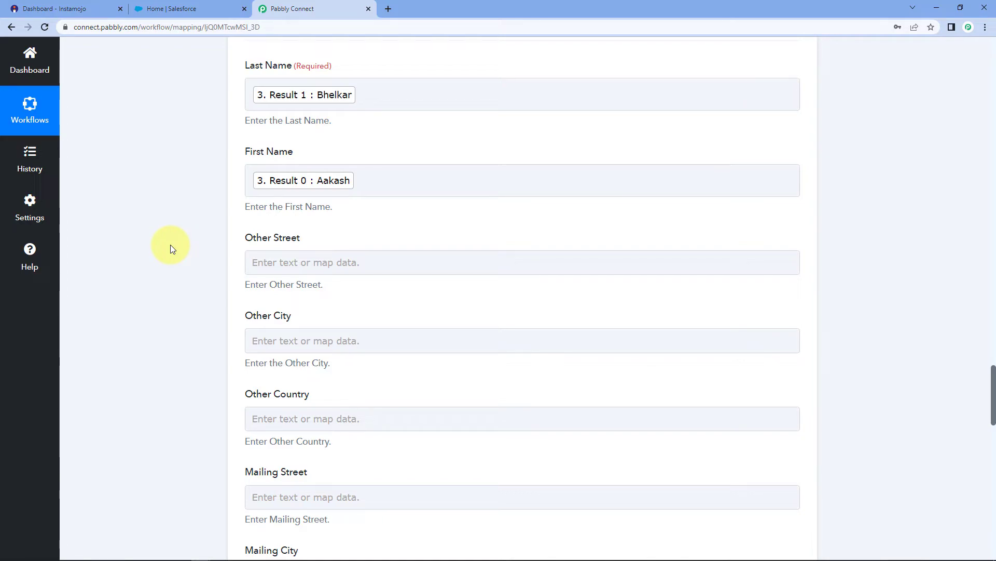
pyautogui.scroll(-1, 189, 247)
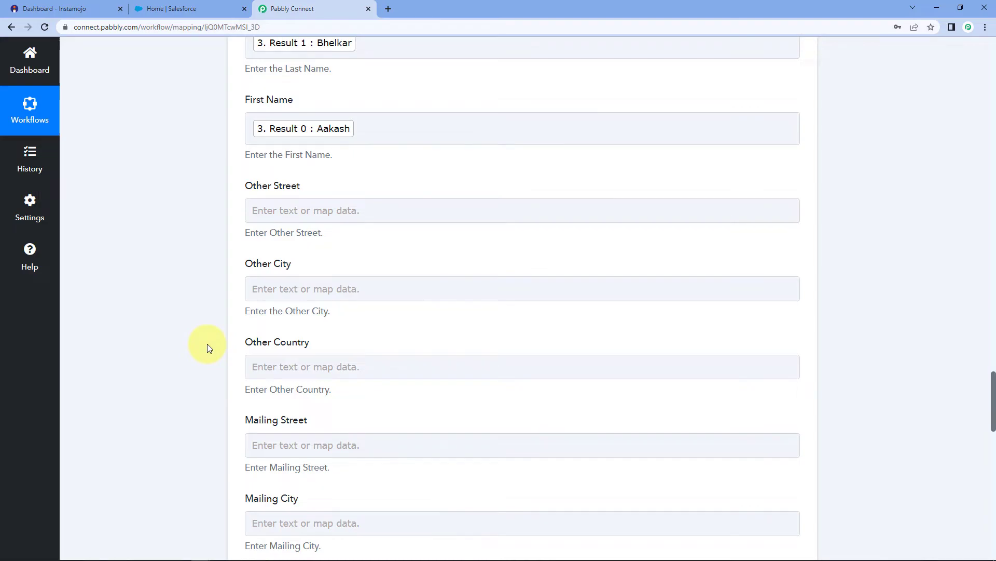
pyautogui.scroll(-5, 207, 343)
pyautogui.scroll(-6, 207, 251)
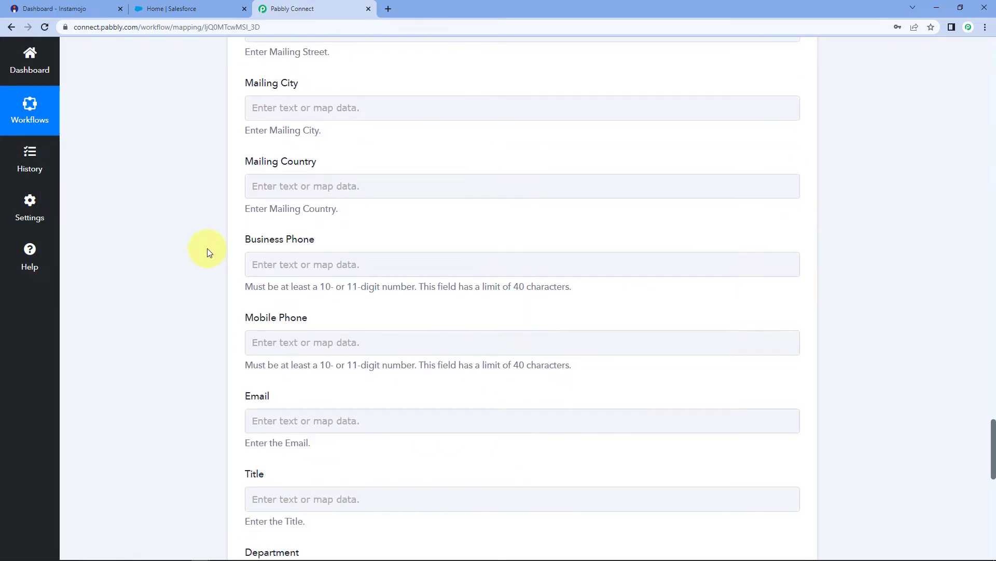
# Map Payment Buyer Phone into Mobile Phone and Buyer Email into Email.
pyautogui.click(285, 187)
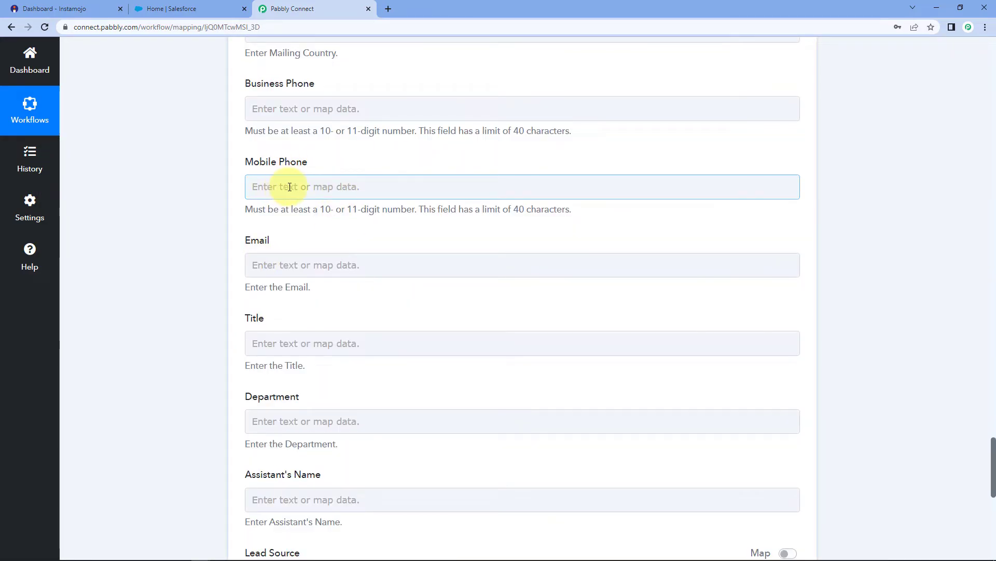
pyautogui.click(250, 188)
pyautogui.click(333, 320)
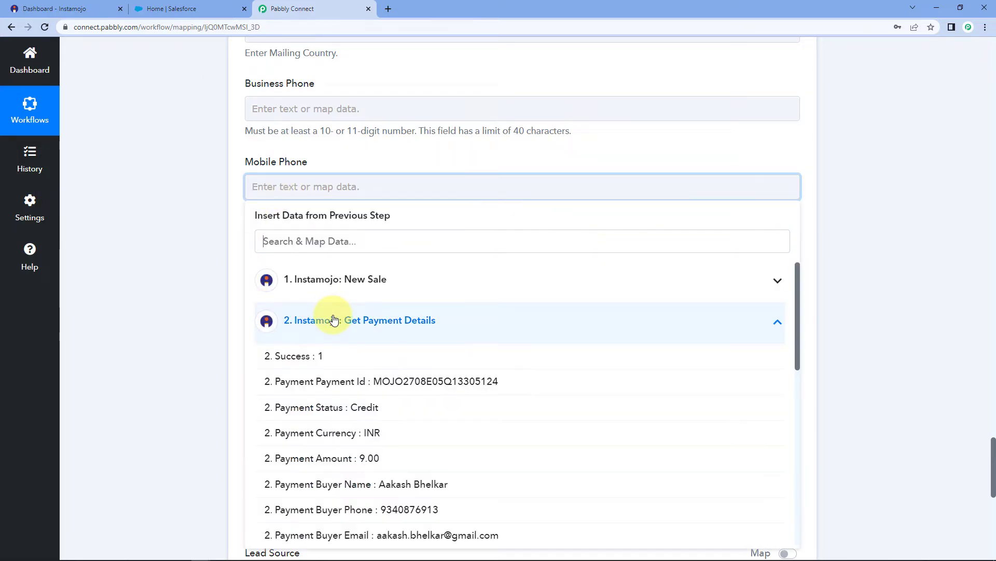
pyautogui.scroll(-2, 311, 408)
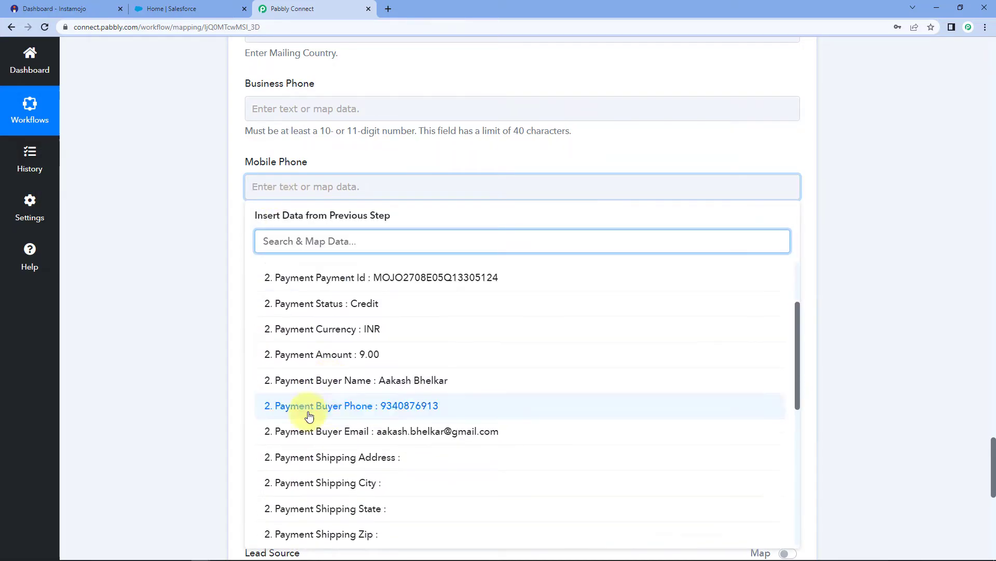
pyautogui.click(363, 410)
pyautogui.click(301, 272)
pyautogui.click(291, 266)
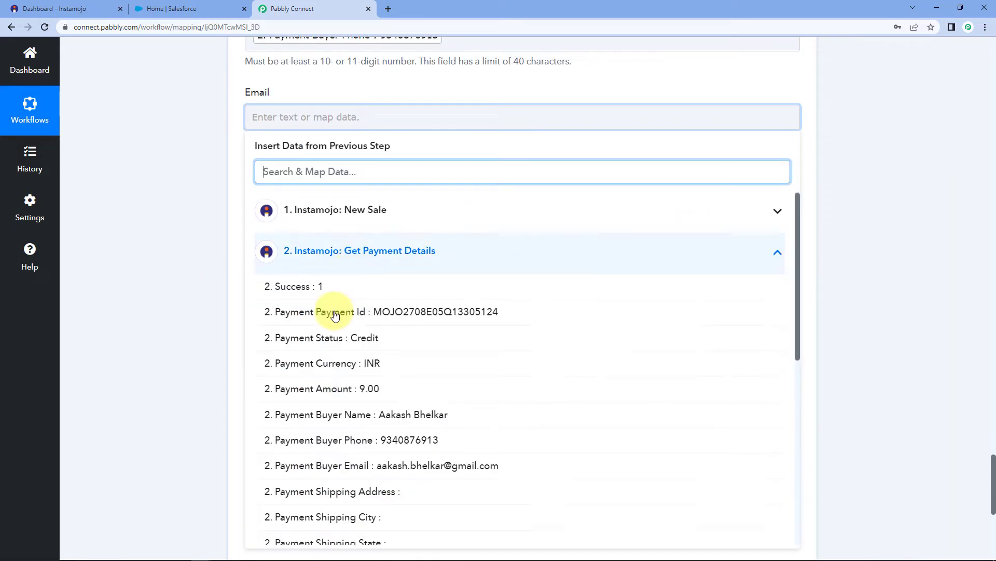
pyautogui.scroll(-2, 353, 405)
pyautogui.click(360, 417)
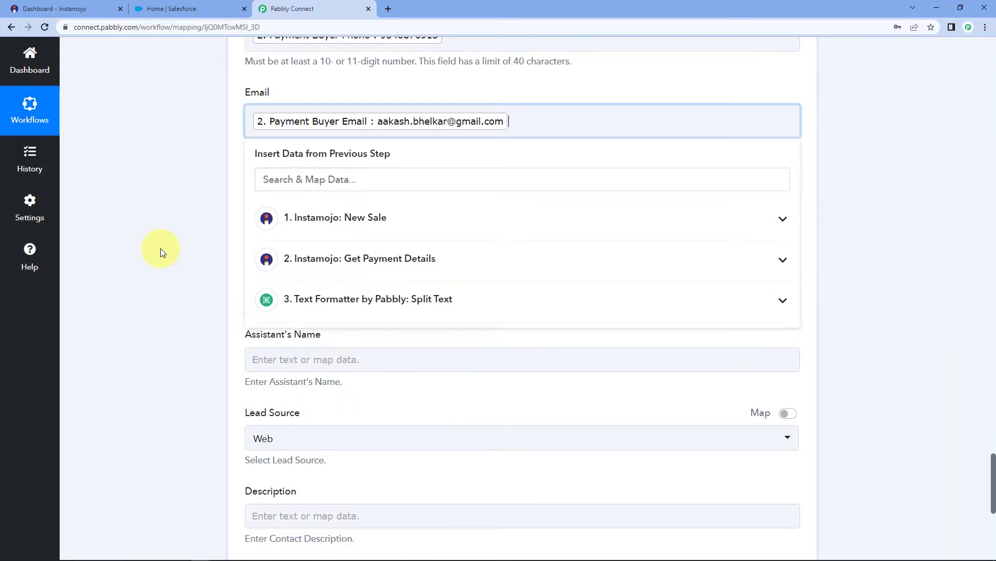
pyautogui.click(160, 249)
# Save the Create Contact step and send a test request.
pyautogui.scroll(2, 244, 145)
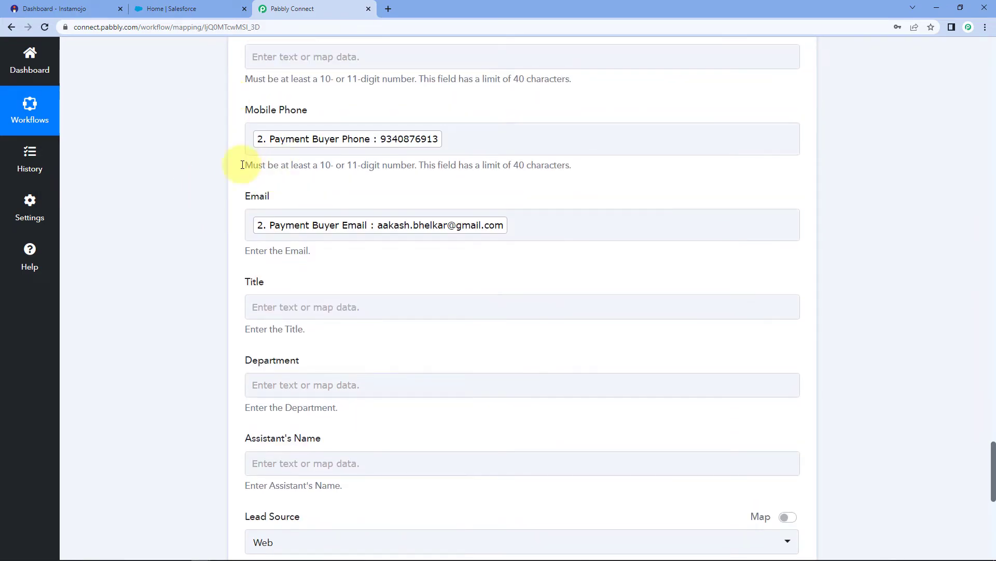
pyautogui.scroll(-5, 207, 278)
pyautogui.scroll(-1, 206, 280)
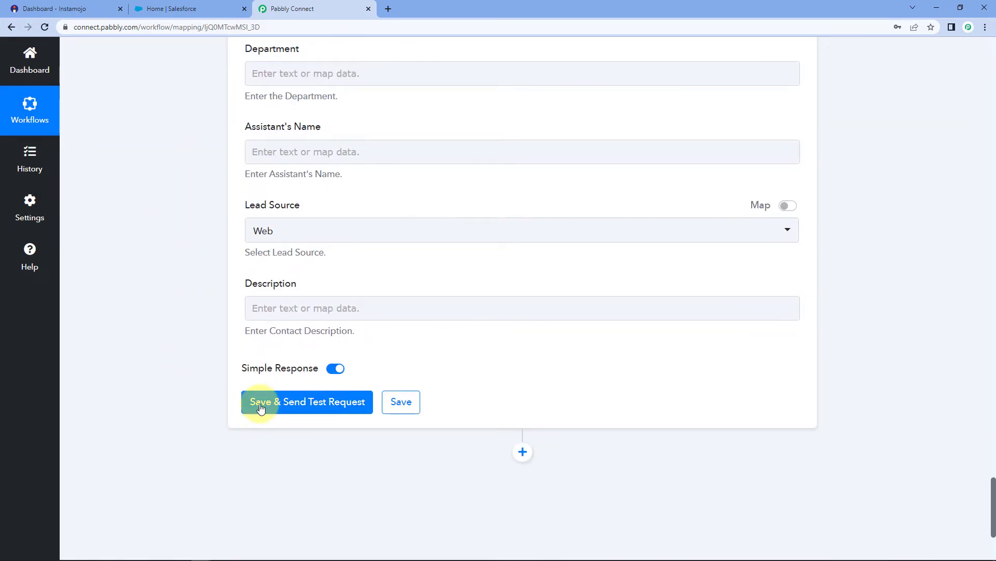
pyautogui.click(267, 406)
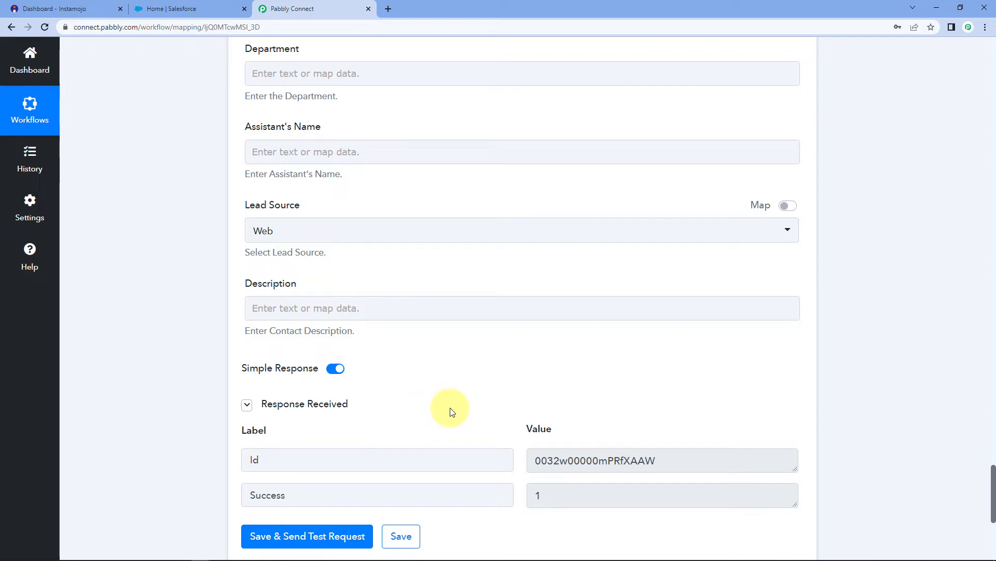
# Switch to the Salesforce browser tab after the successful contact test.
pyautogui.click(187, 13)
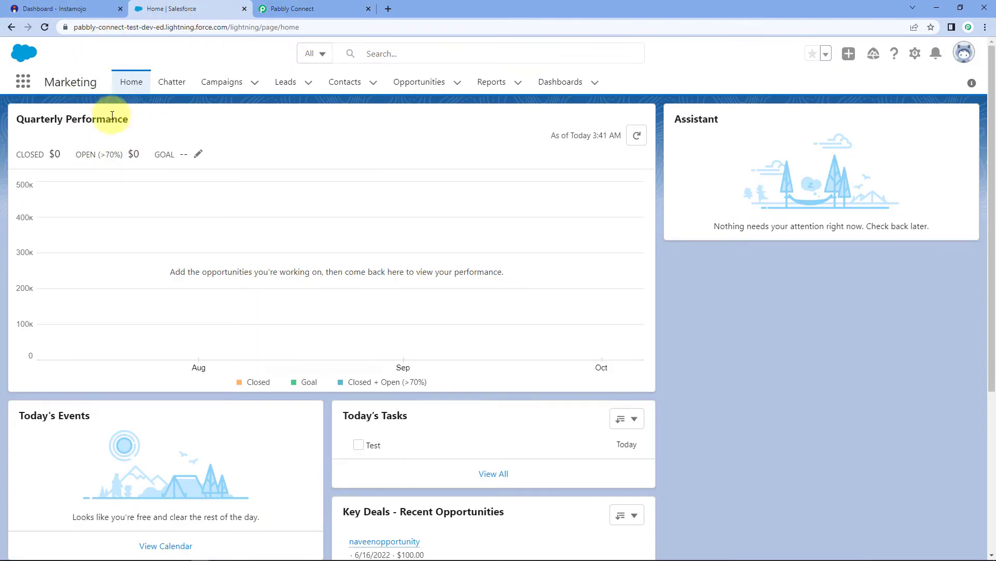
# Check the new contact in Salesforce Contacts, then return to the Instamojo dashboard.
pyautogui.click(349, 84)
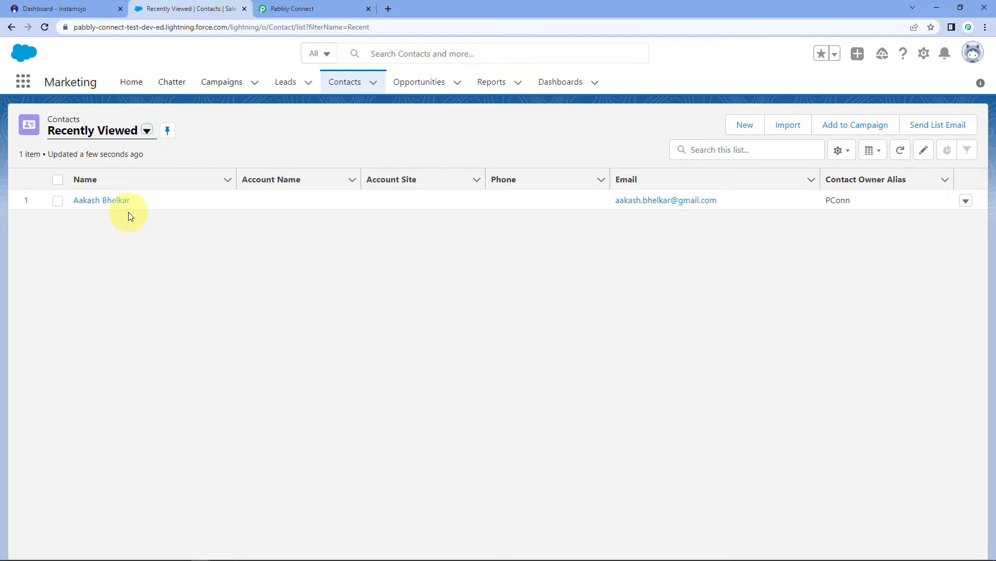
pyautogui.click(57, 9)
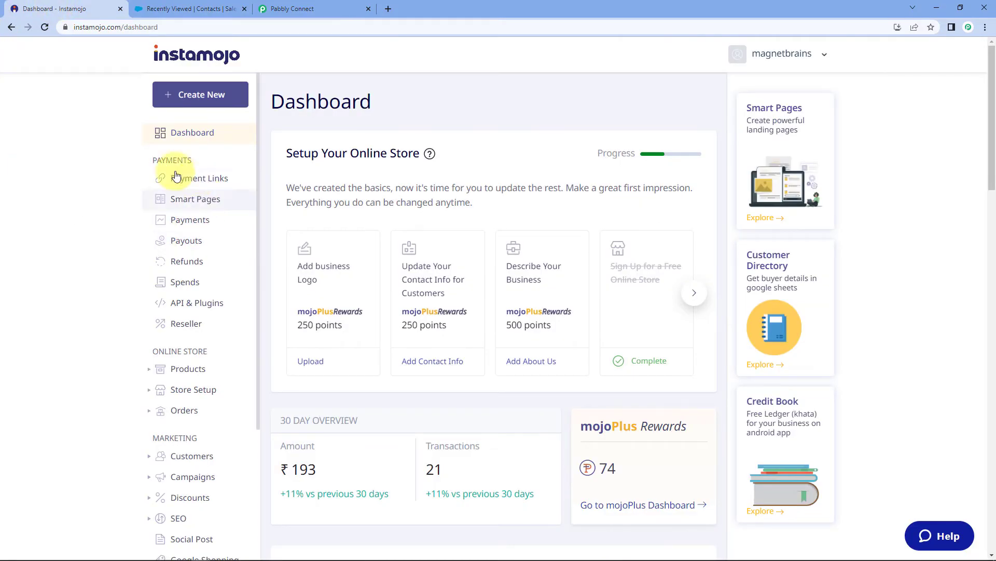
# Copy the PHP Course smart link and load it in an Incognito window.
pyautogui.click(195, 180)
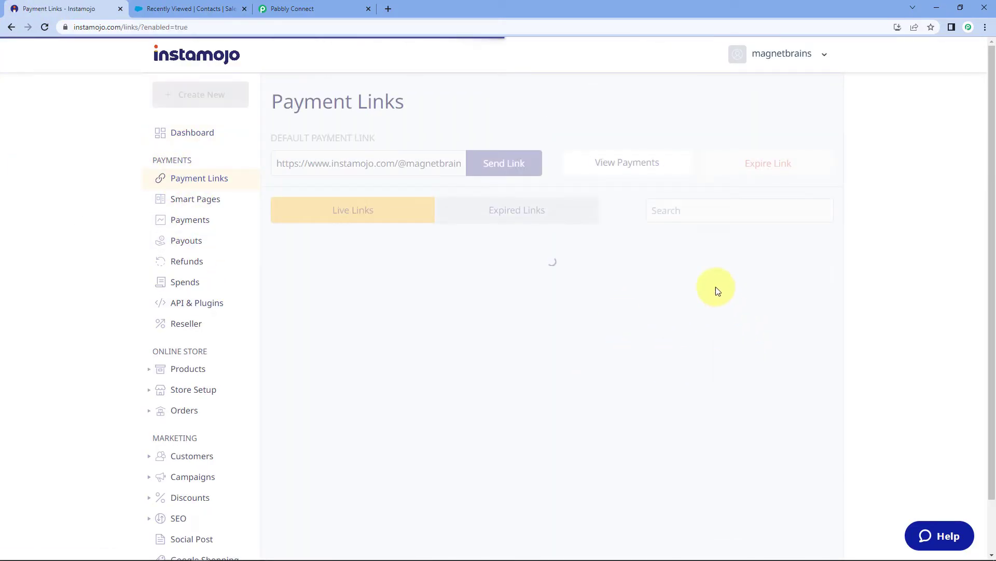
pyautogui.click(817, 322)
pyautogui.click(805, 363)
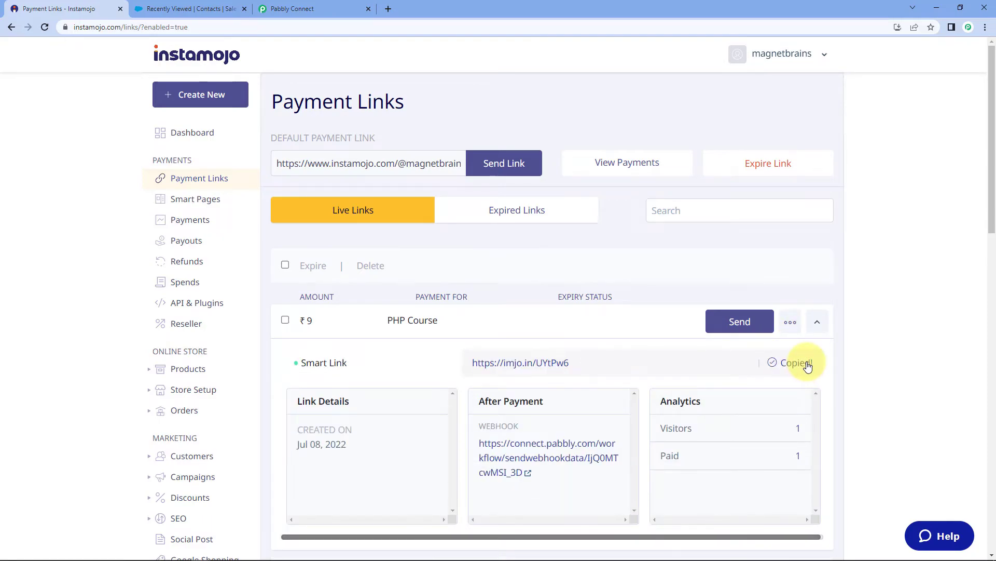
pyautogui.hotkey('ctrl', 'shift', 'n')
pyautogui.hotkey('ctrl', 'v')
pyautogui.press('Return')
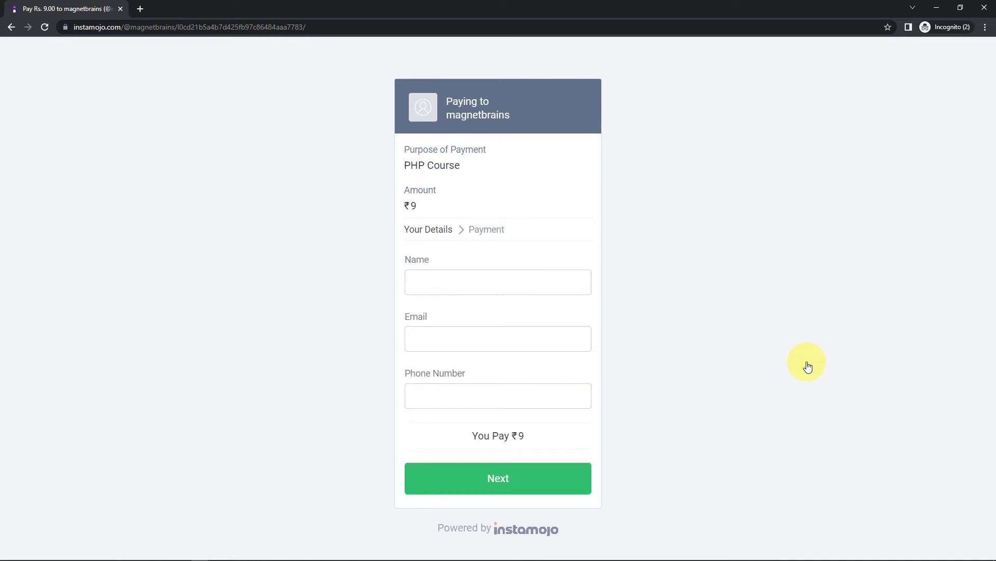
# Enter the payer's name, email and phone number, then proceed to pay ₹9.
pyautogui.click(461, 280)
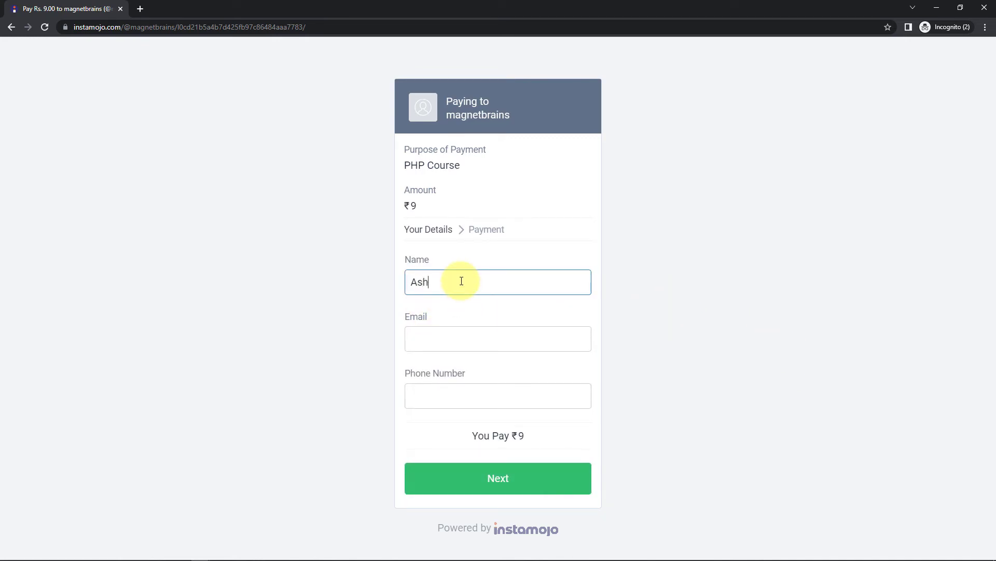
pyautogui.press('Tab')
pyautogui.press('Tab')
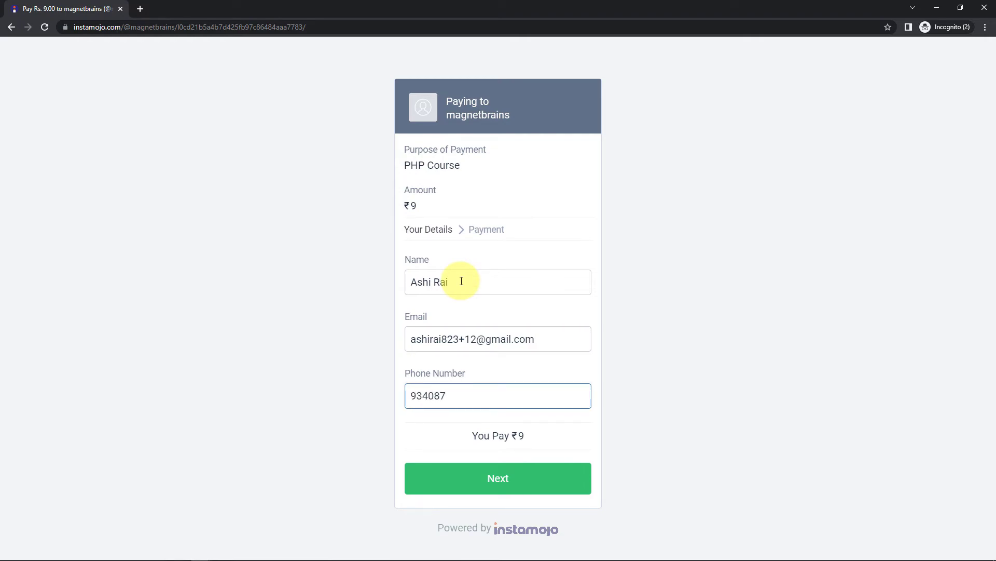
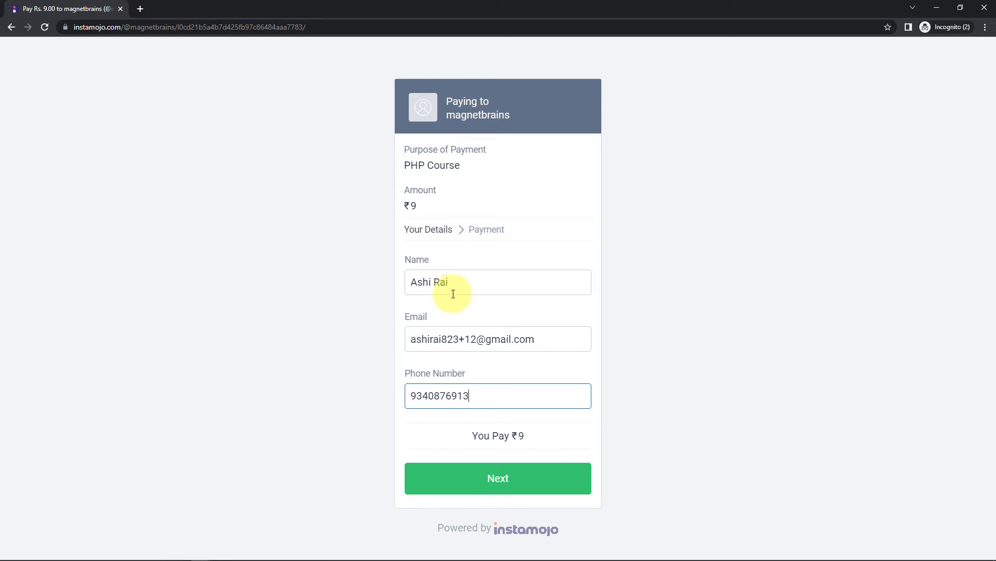
pyautogui.click(508, 477)
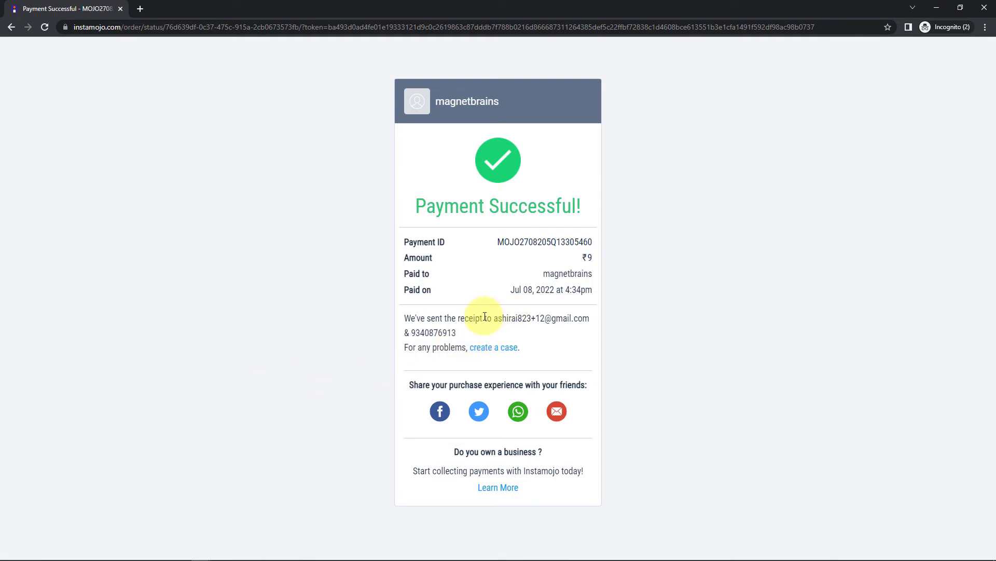
# Review the payment receipt, then go back to the Salesforce contacts list.
pyautogui.moveTo(450, 335); pyautogui.dragTo(401, 337)
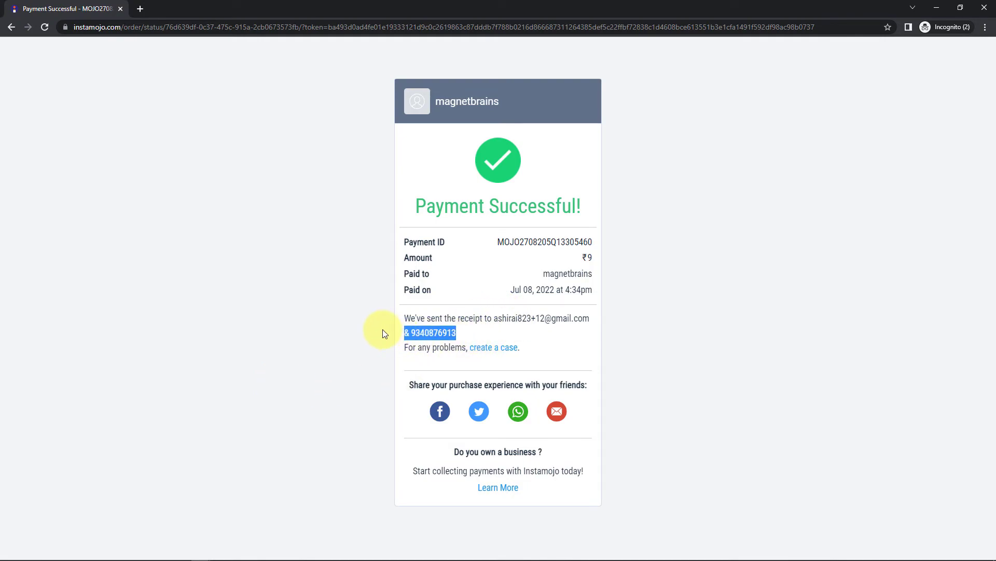
pyautogui.click(382, 329)
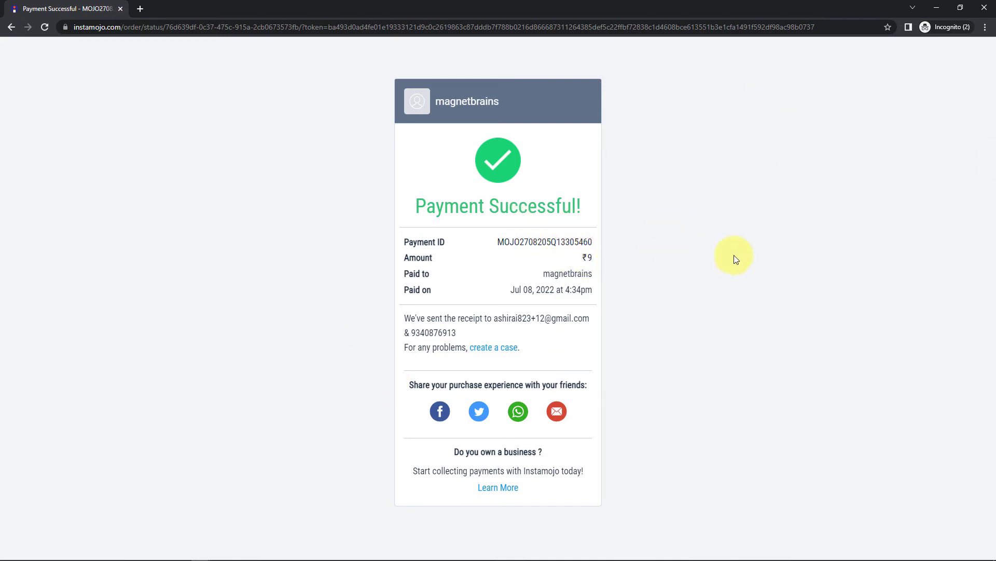
pyautogui.click(937, 7)
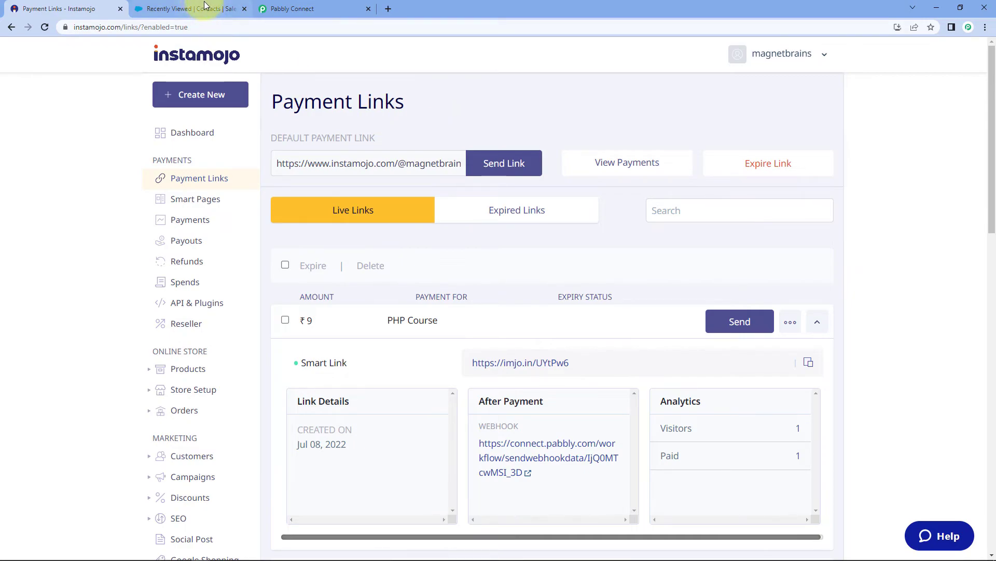
pyautogui.click(189, 9)
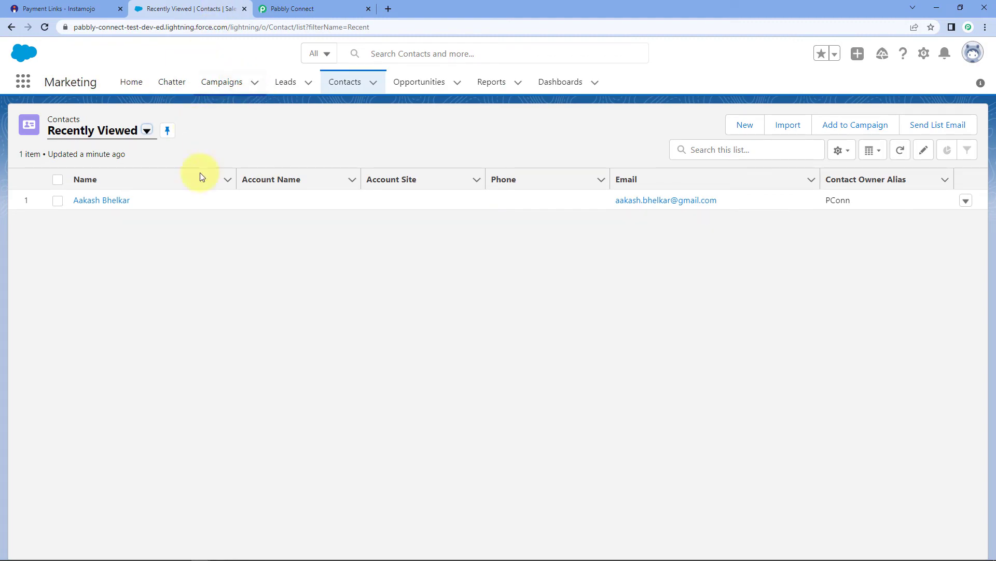
# Reload Salesforce Contacts to confirm the second contact, then return to Pabbly Connect.
pyautogui.press('F5')
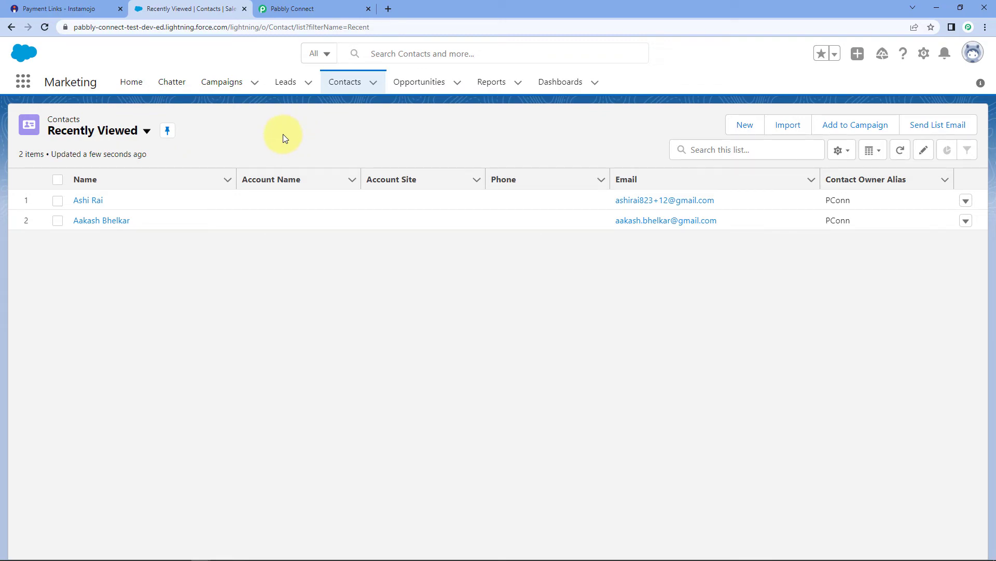
pyautogui.click(332, 7)
# Collapse the New Sale trigger to show all four workflow steps.
pyautogui.scroll(20, 810, 165)
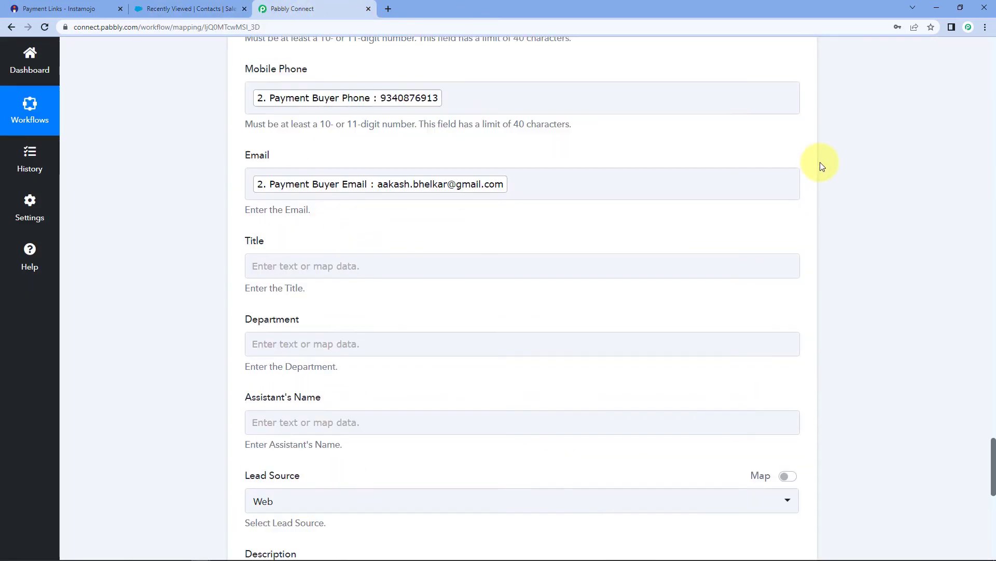
pyautogui.scroll(15, 822, 166)
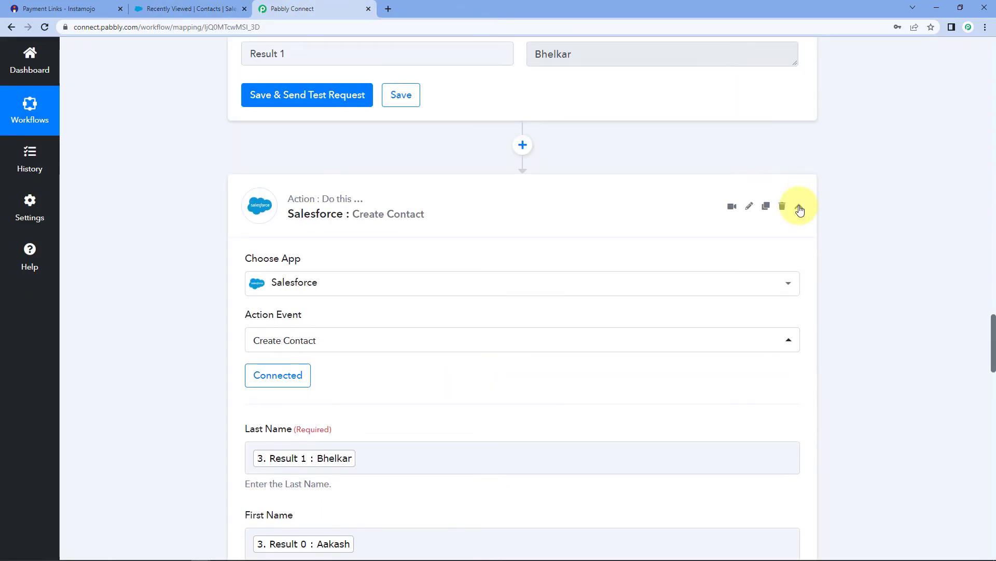
pyautogui.scroll(20, 826, 183)
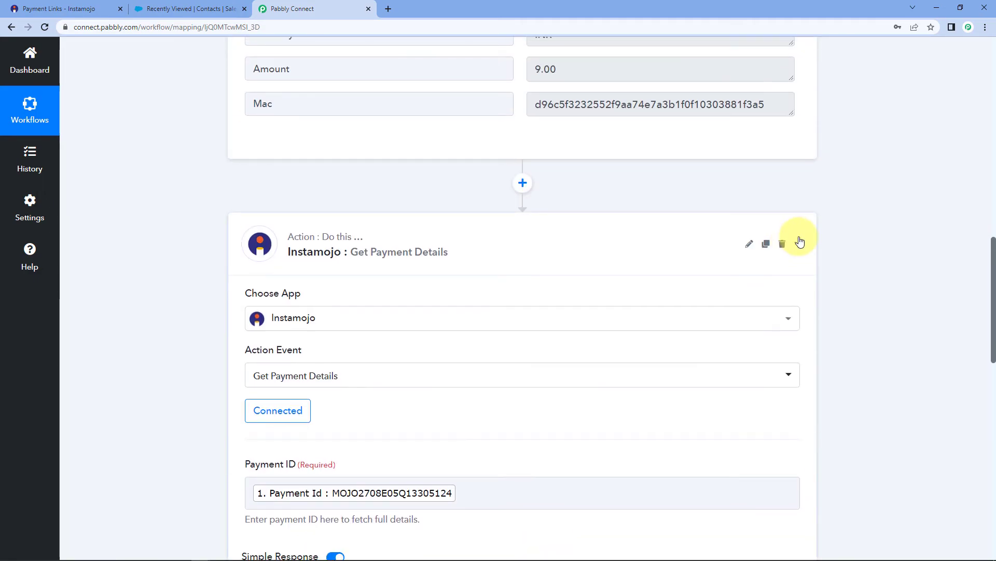
pyautogui.scroll(15, 826, 226)
pyautogui.scroll(2, 830, 225)
pyautogui.click(801, 222)
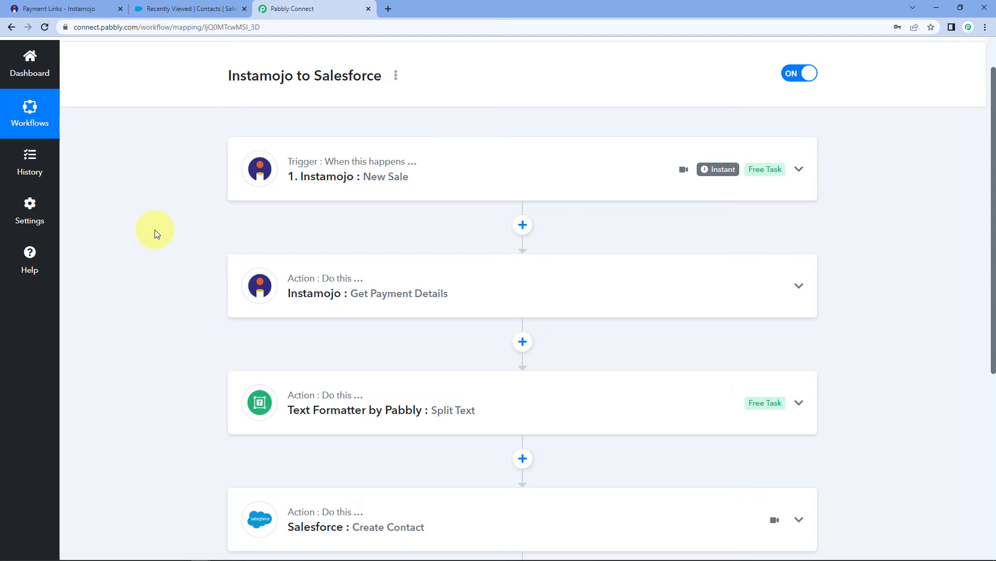
pyautogui.scroll(-2, 155, 229)
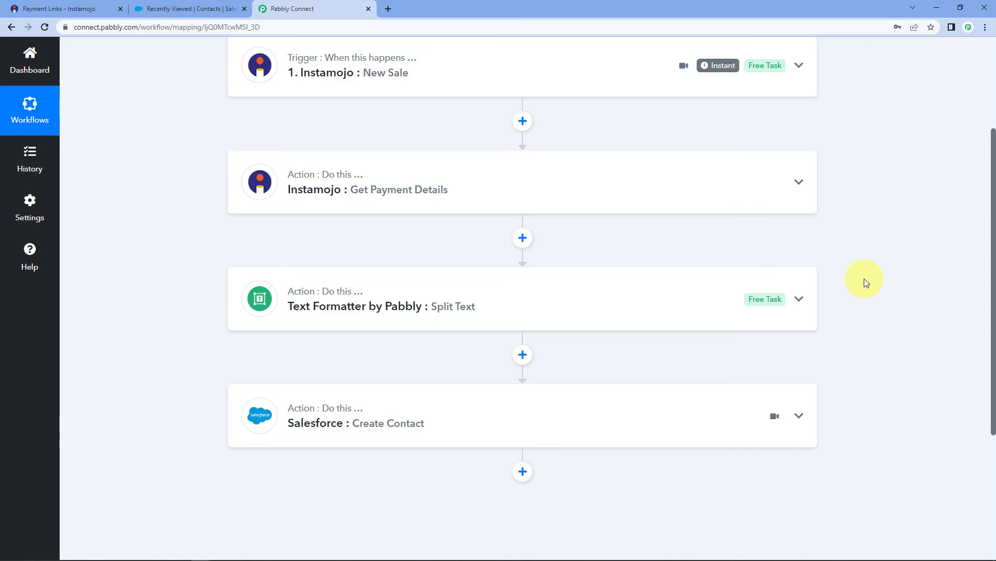
pyautogui.scroll(3, 876, 282)
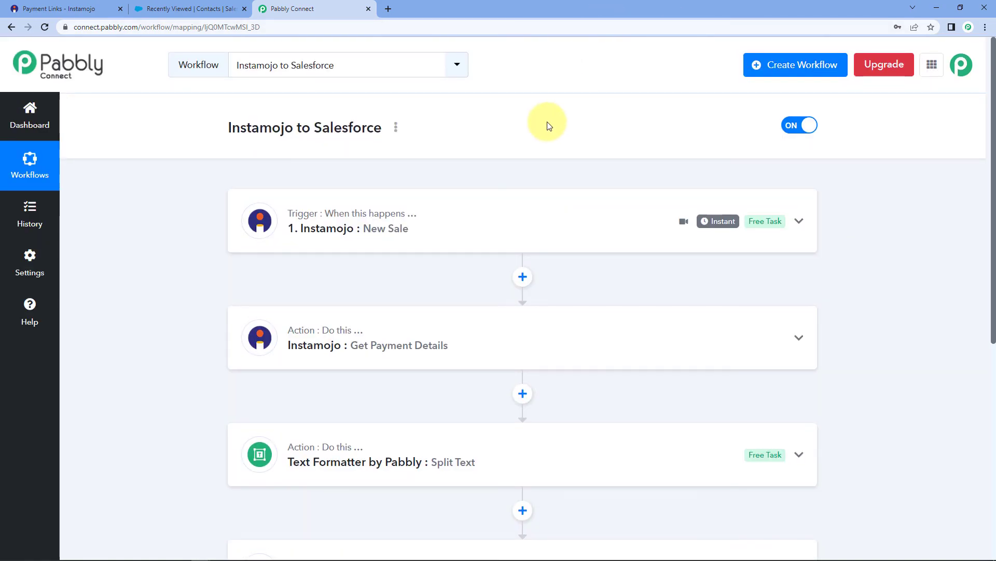